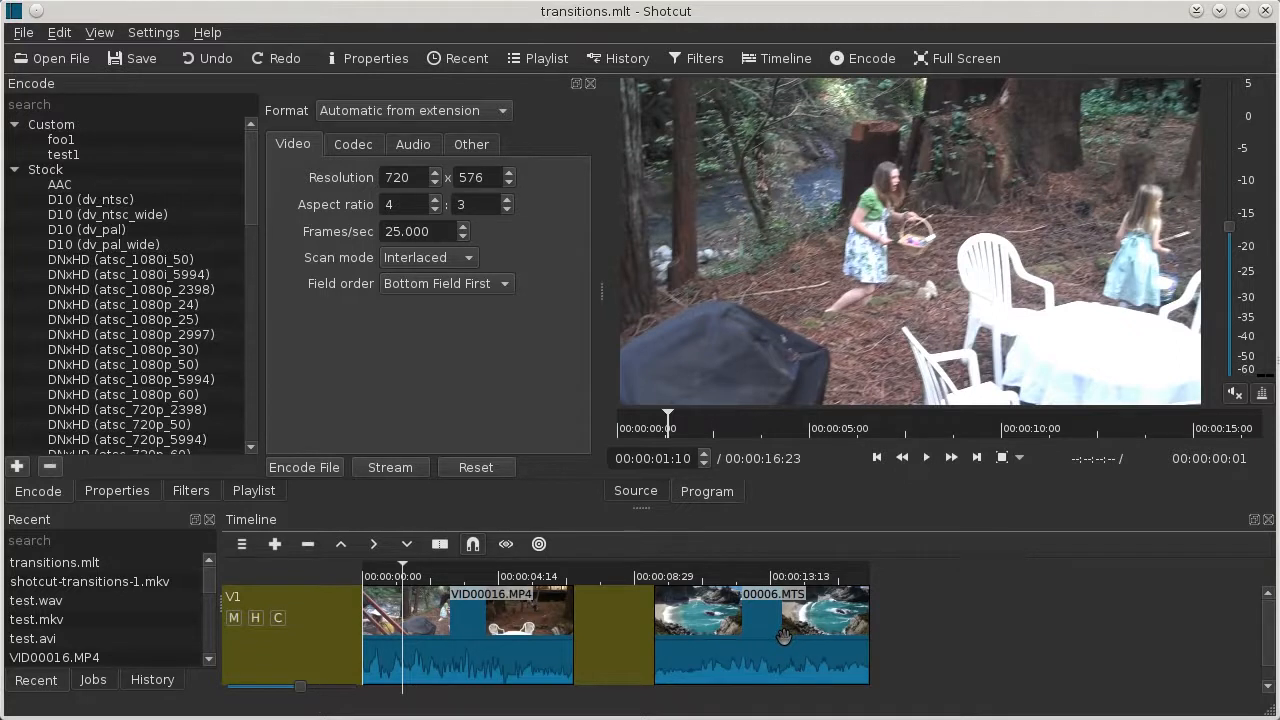
Move the 00006.MTS clip up against VID00016.MP4 on track V1 to close the gap, and undo the move
drag(784, 636, 633, 642)
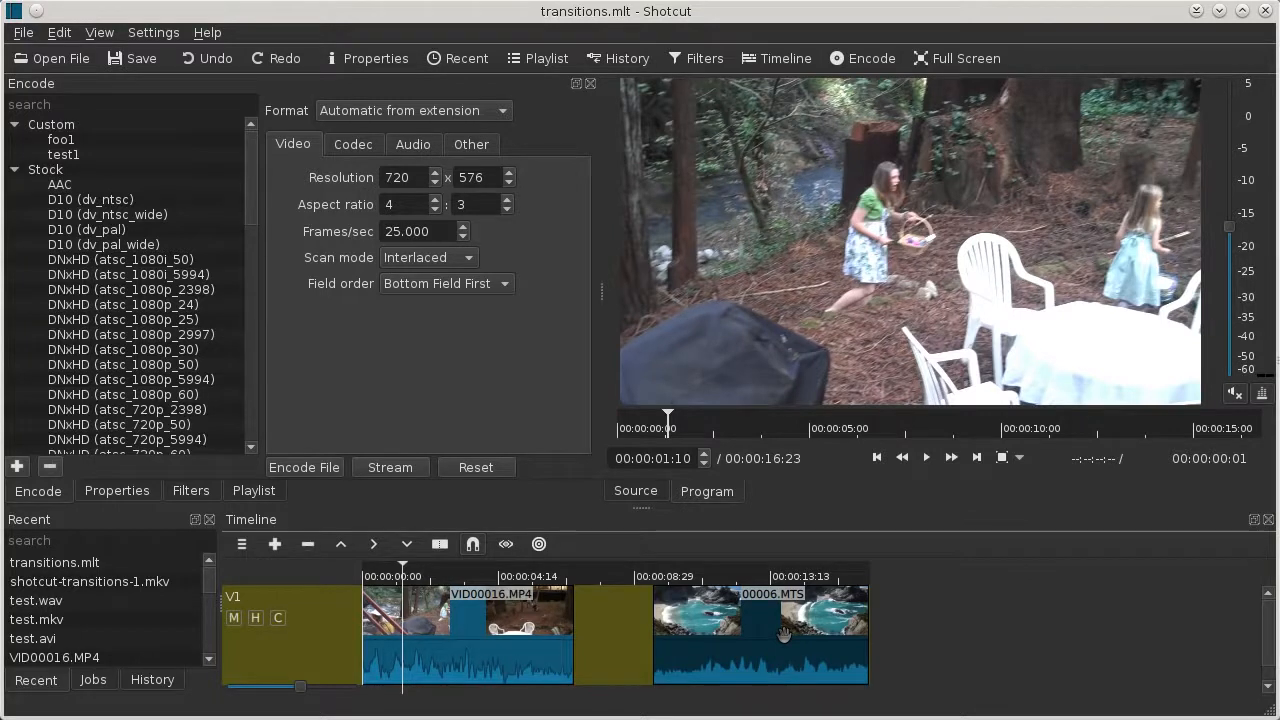
drag(785, 635, 699, 646)
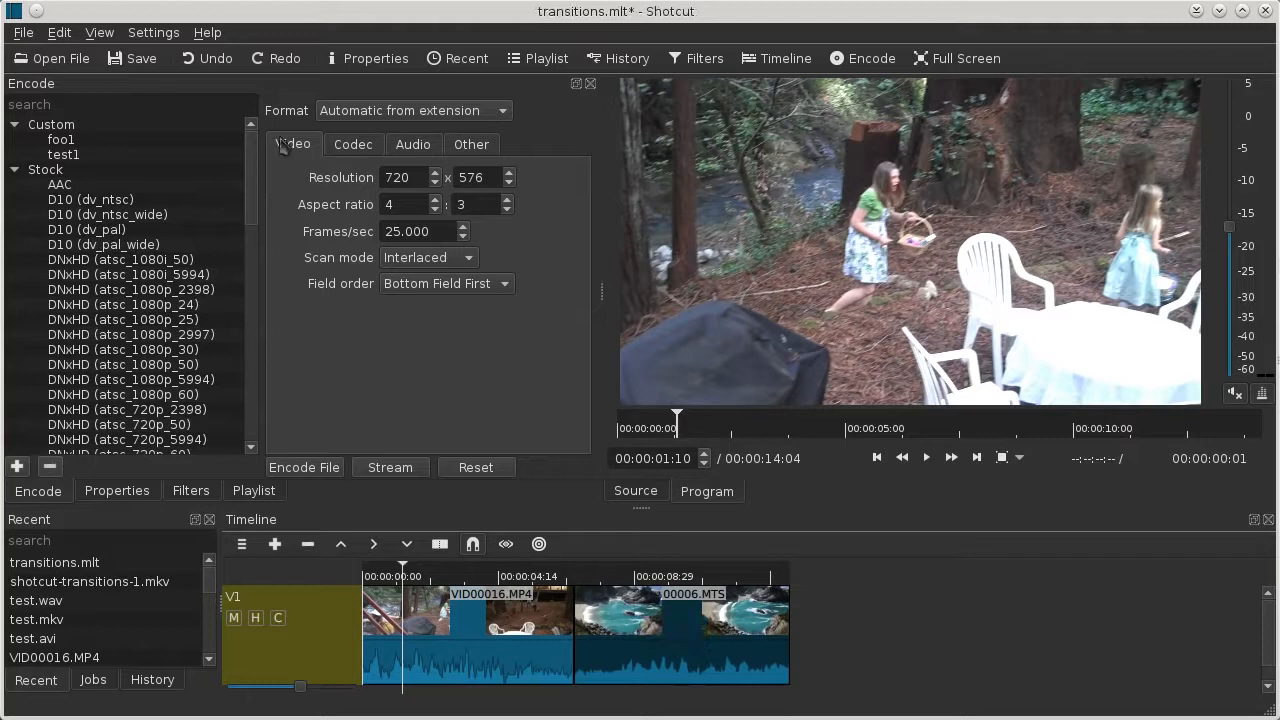
click(214, 64)
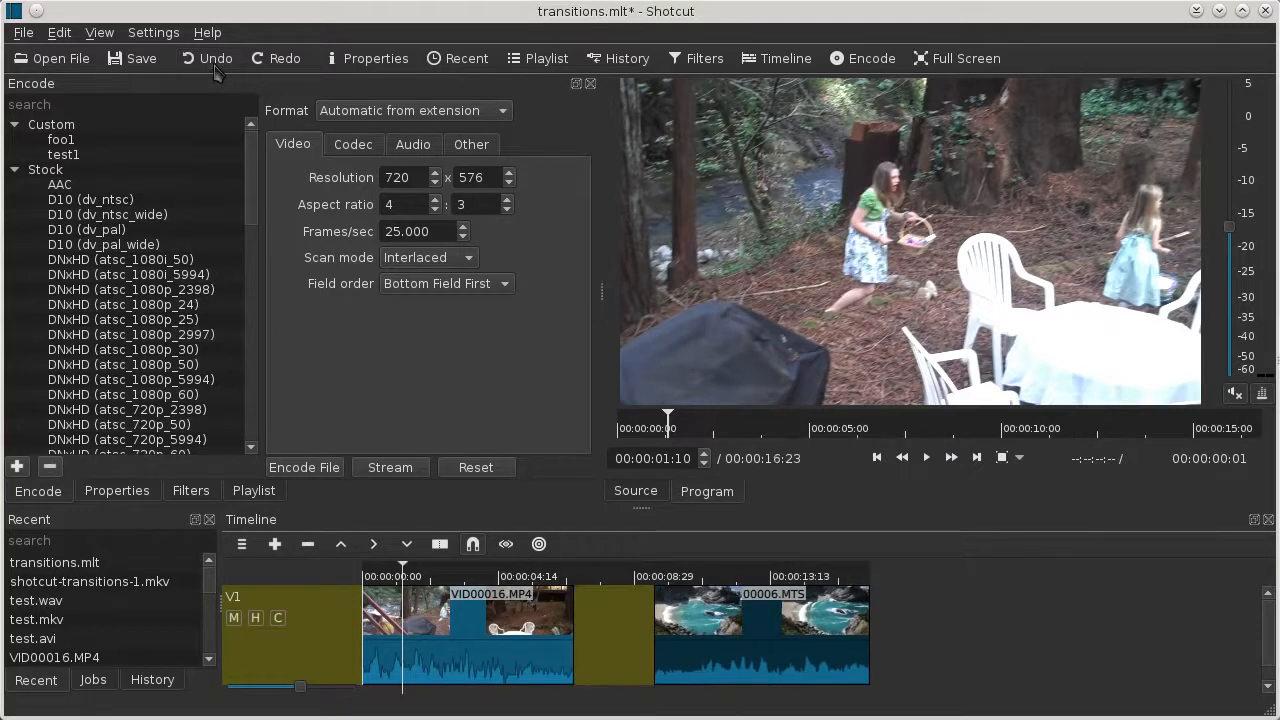
Show the clip properties and remove the gap between VID00016.MP4 and 00006.MTS on track V1
click(116, 494)
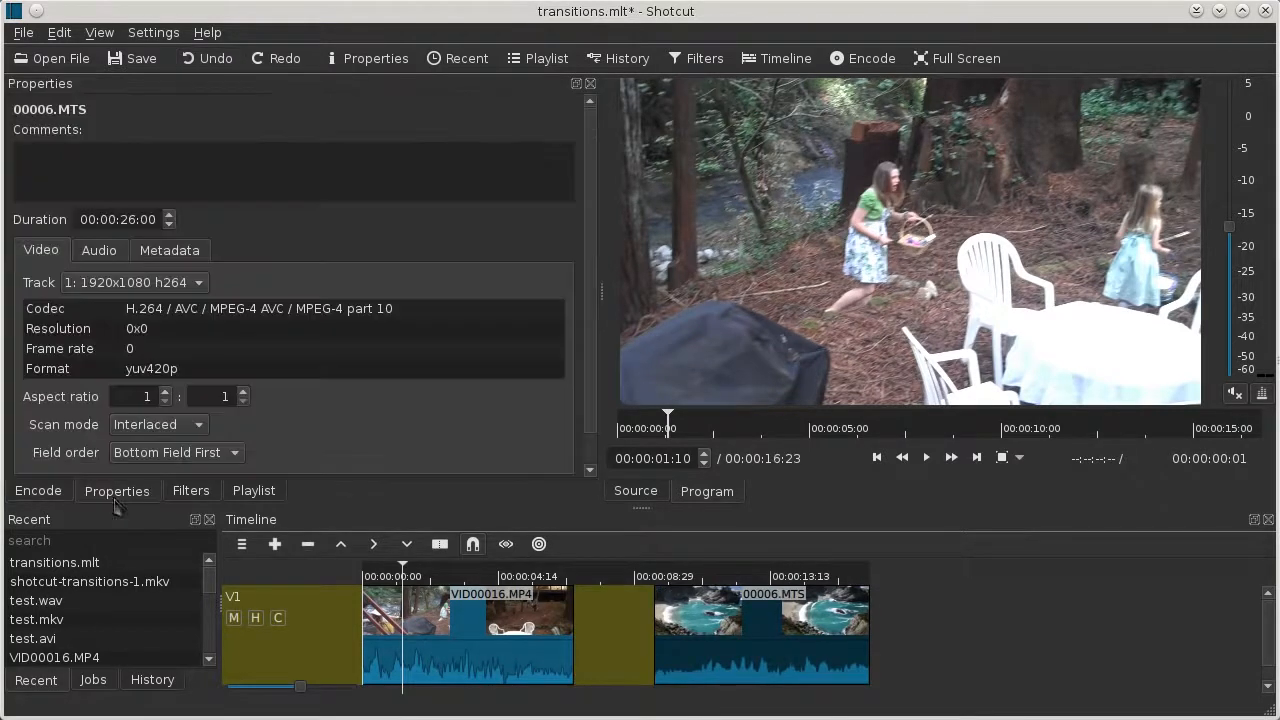
right_click(607, 637)
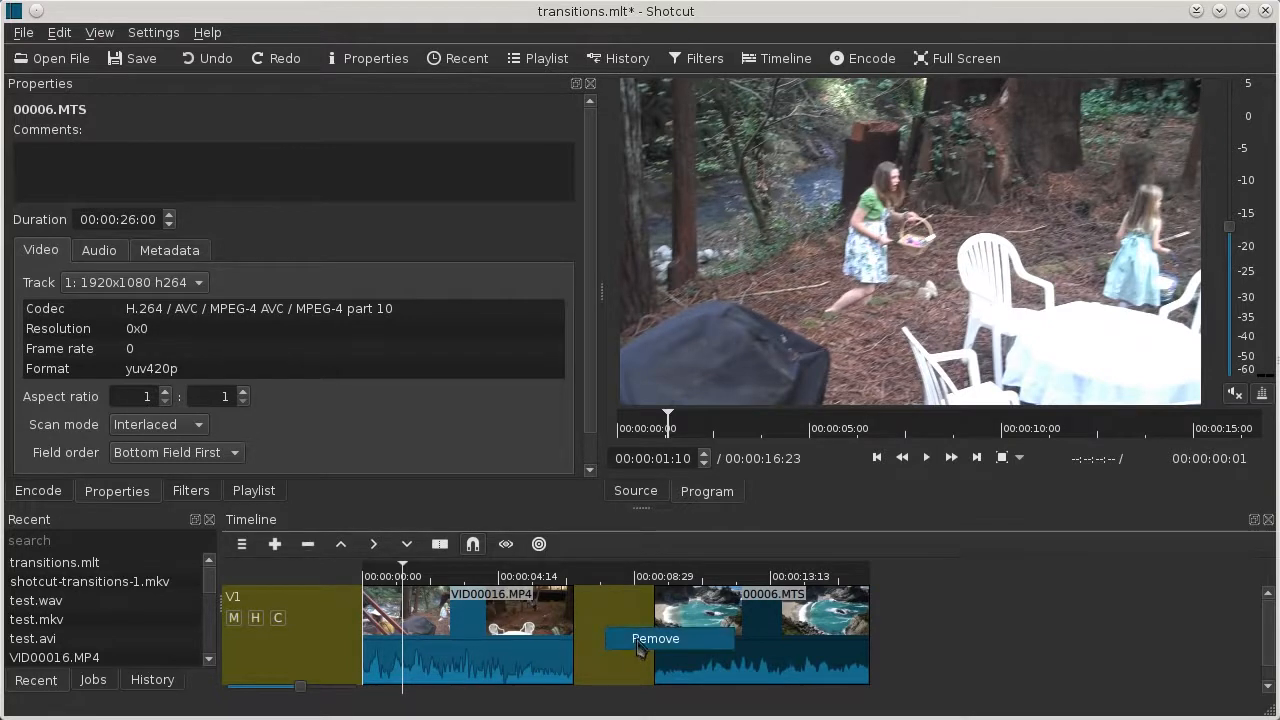
click(640, 645)
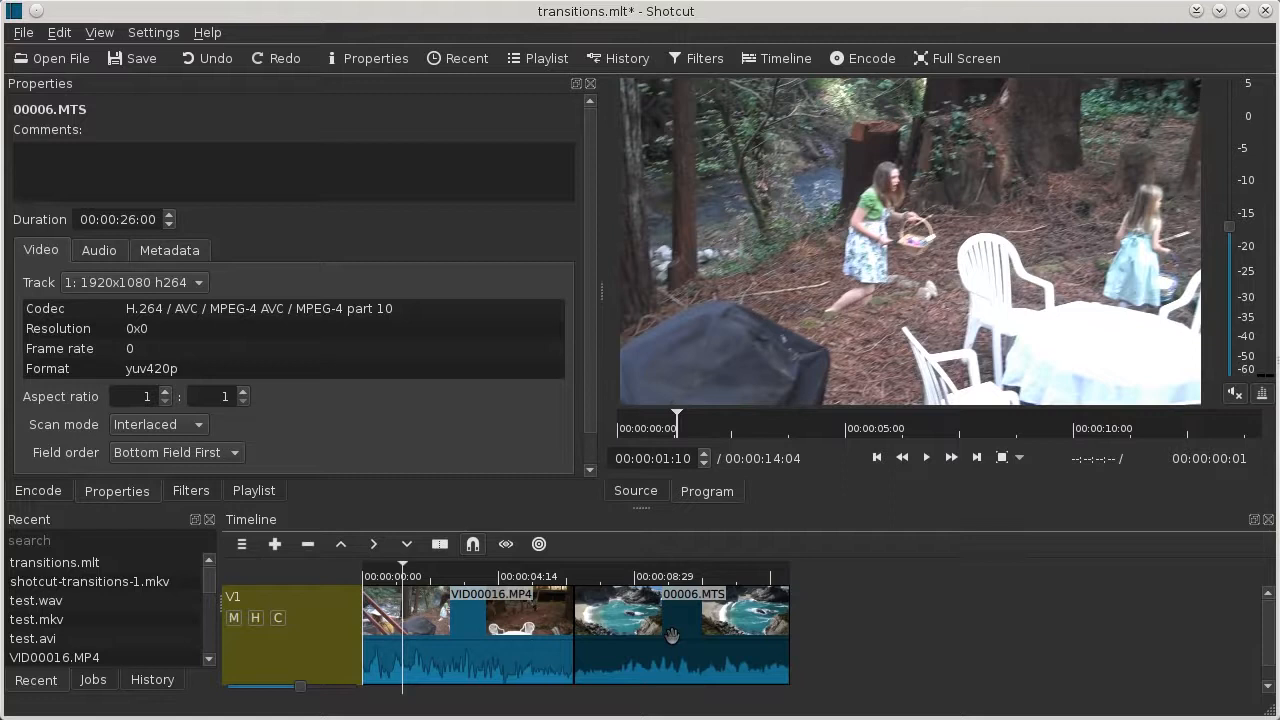
Overlap the start of 00006.MTS onto the end of VID00016.MP4 to create a transition, play it through, and undo it
drag(672, 636, 610, 651)
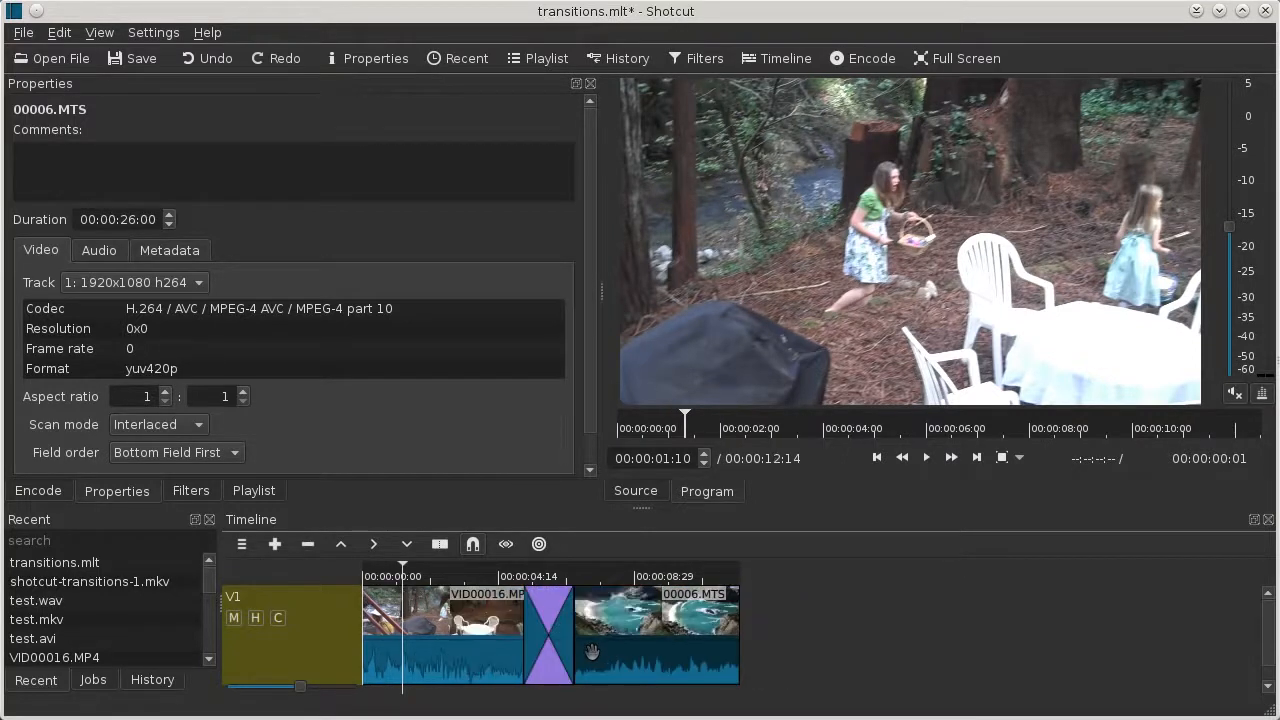
click(510, 578)
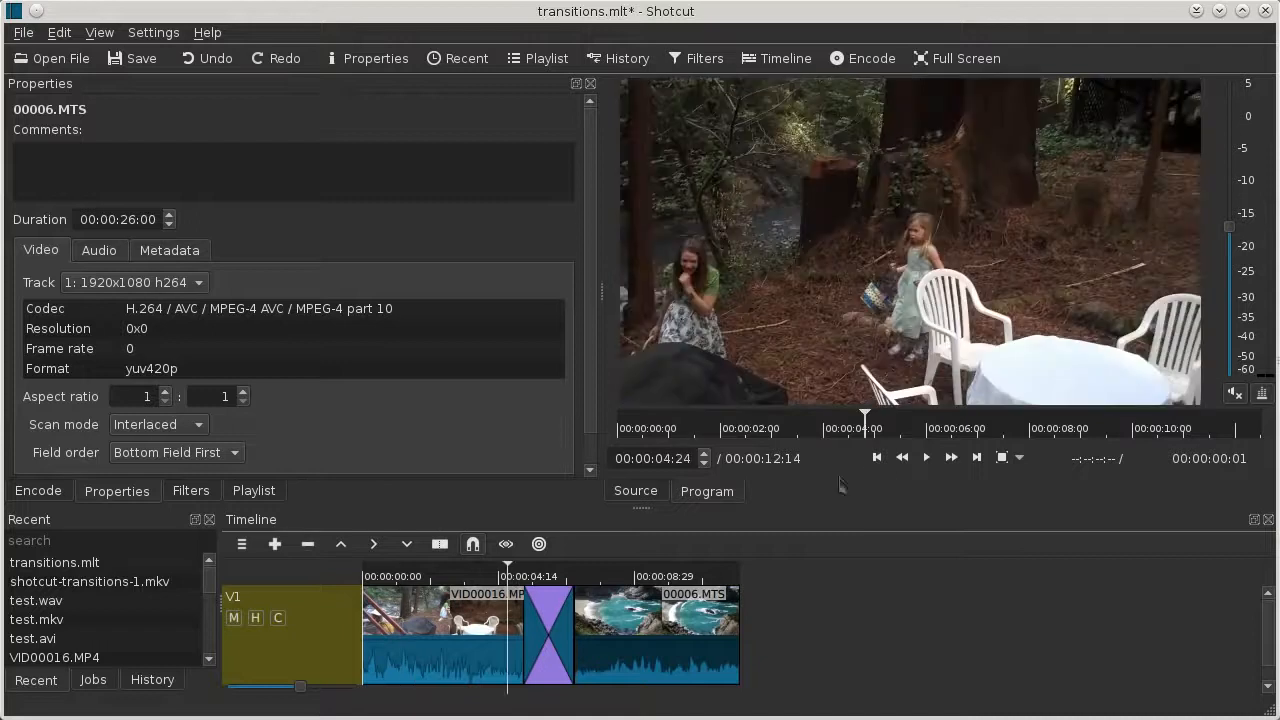
click(927, 457)
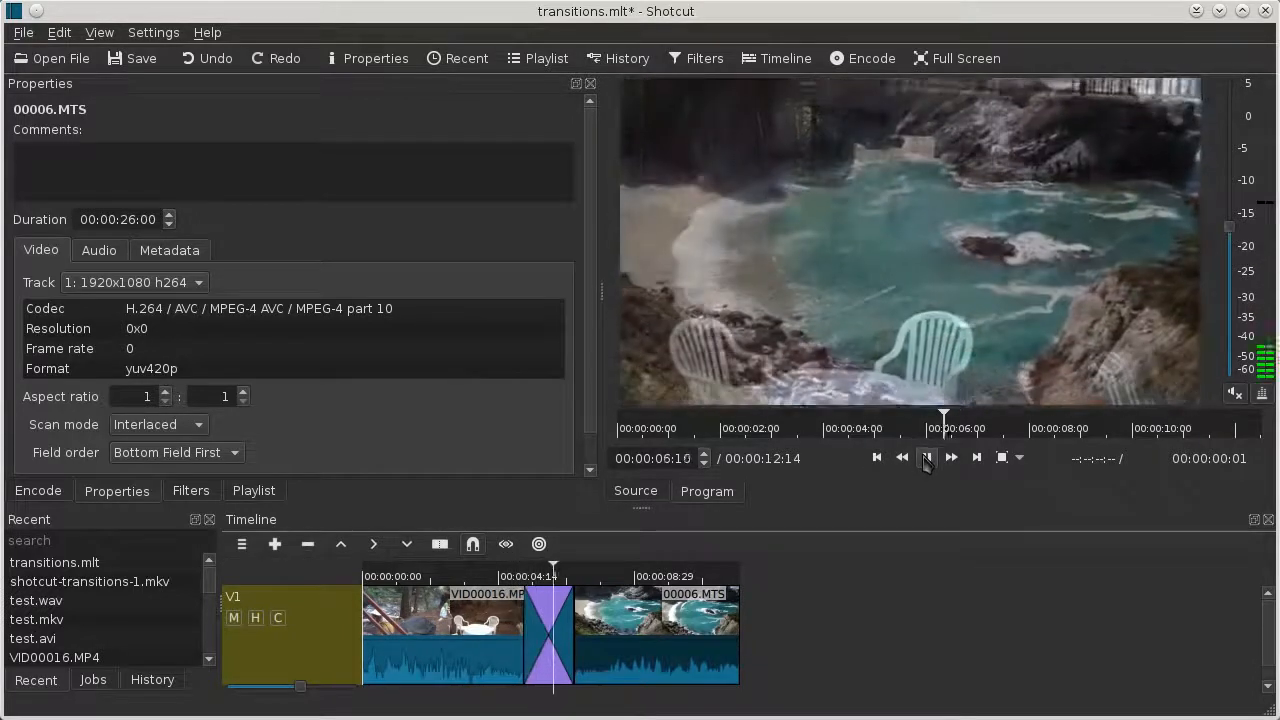
click(927, 457)
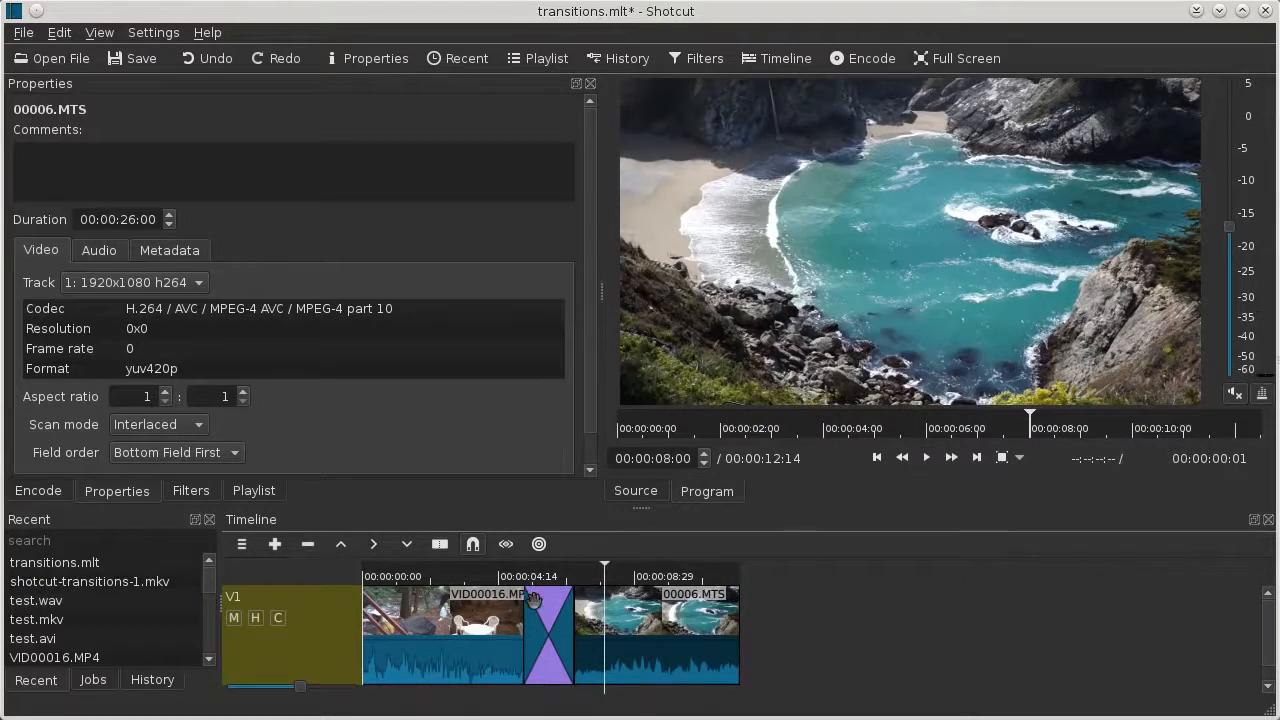
click(203, 57)
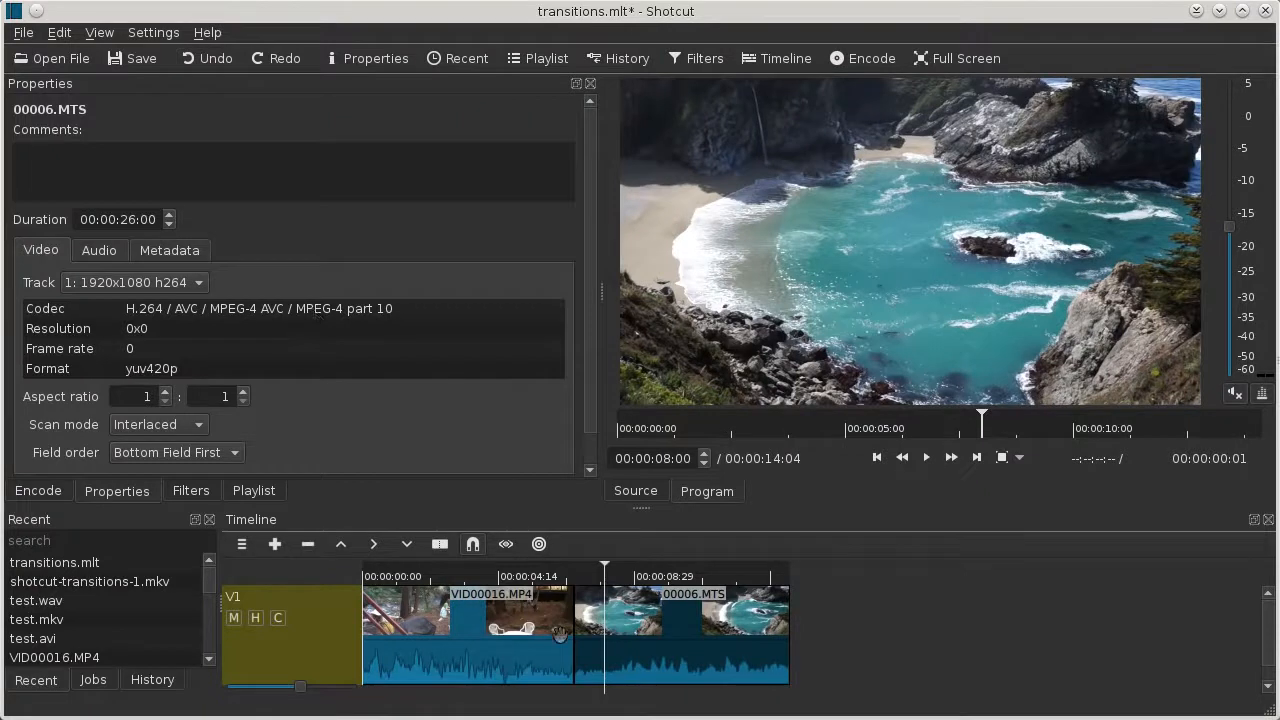
Move VID00016.MP4 so its end overlaps the start of 00006.MTS as a transition, and play it from 00:00:05:27
click(478, 580)
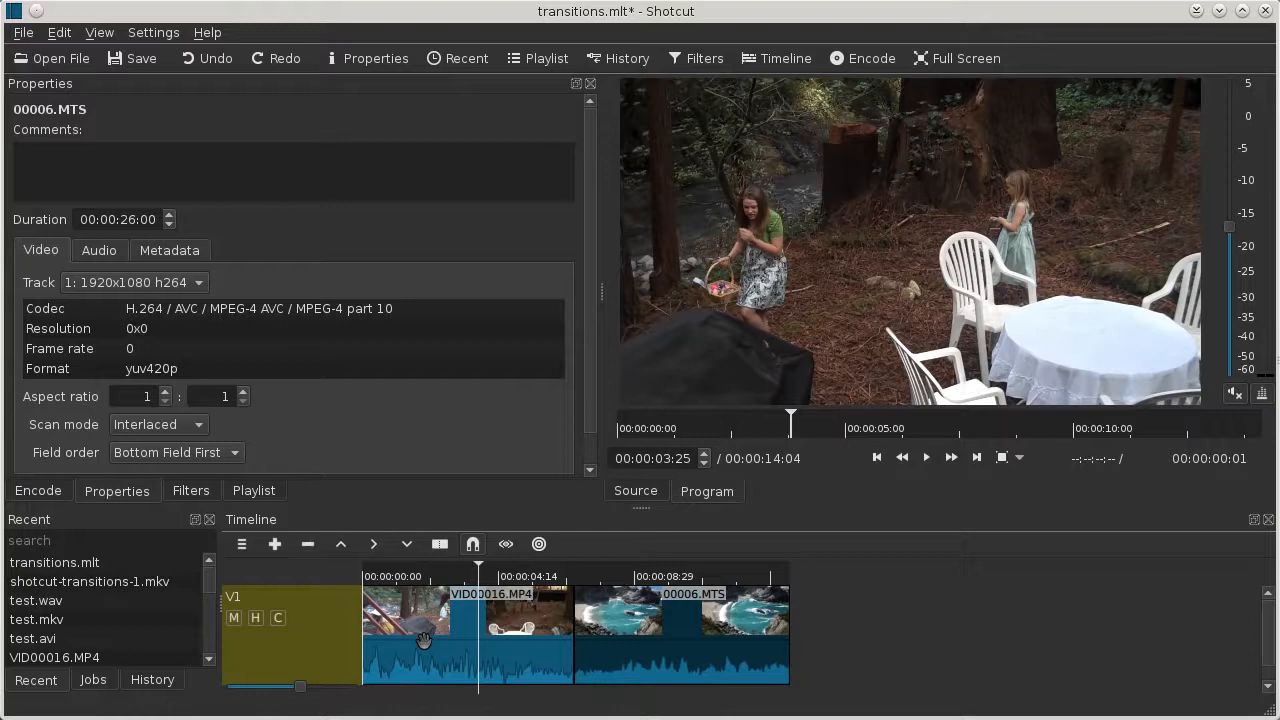
drag(424, 640, 496, 651)
click(541, 578)
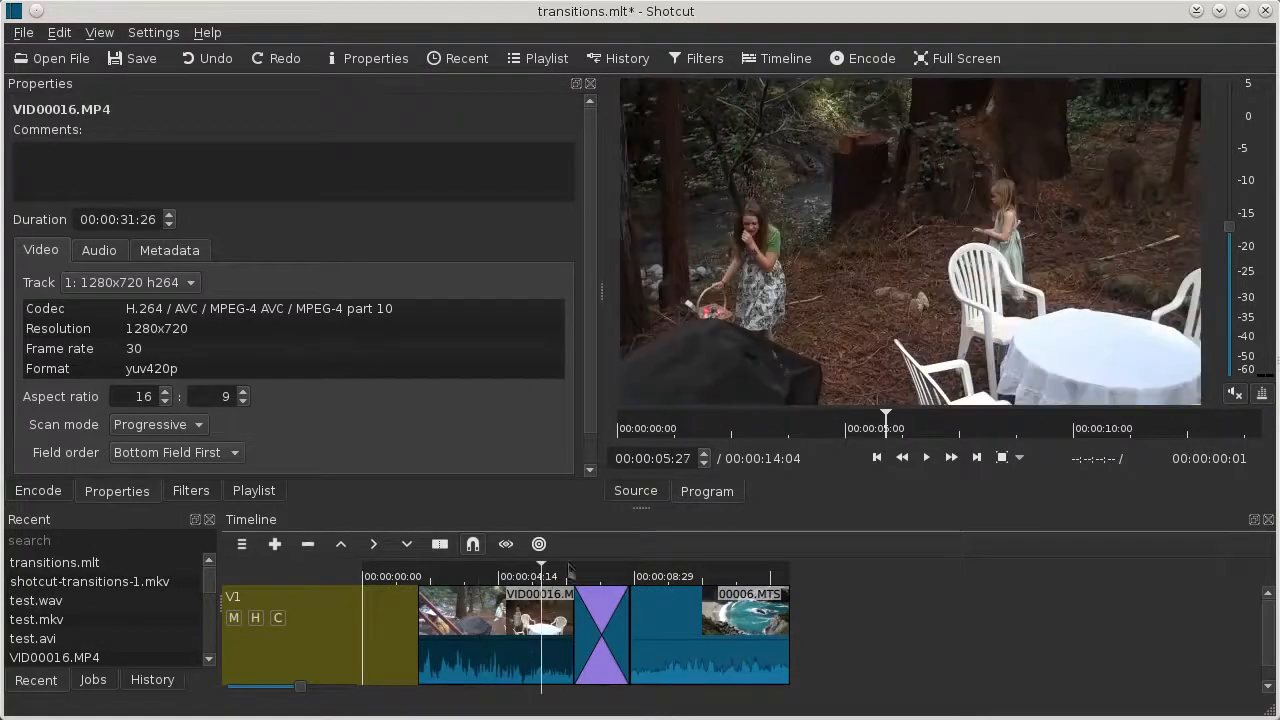
click(926, 457)
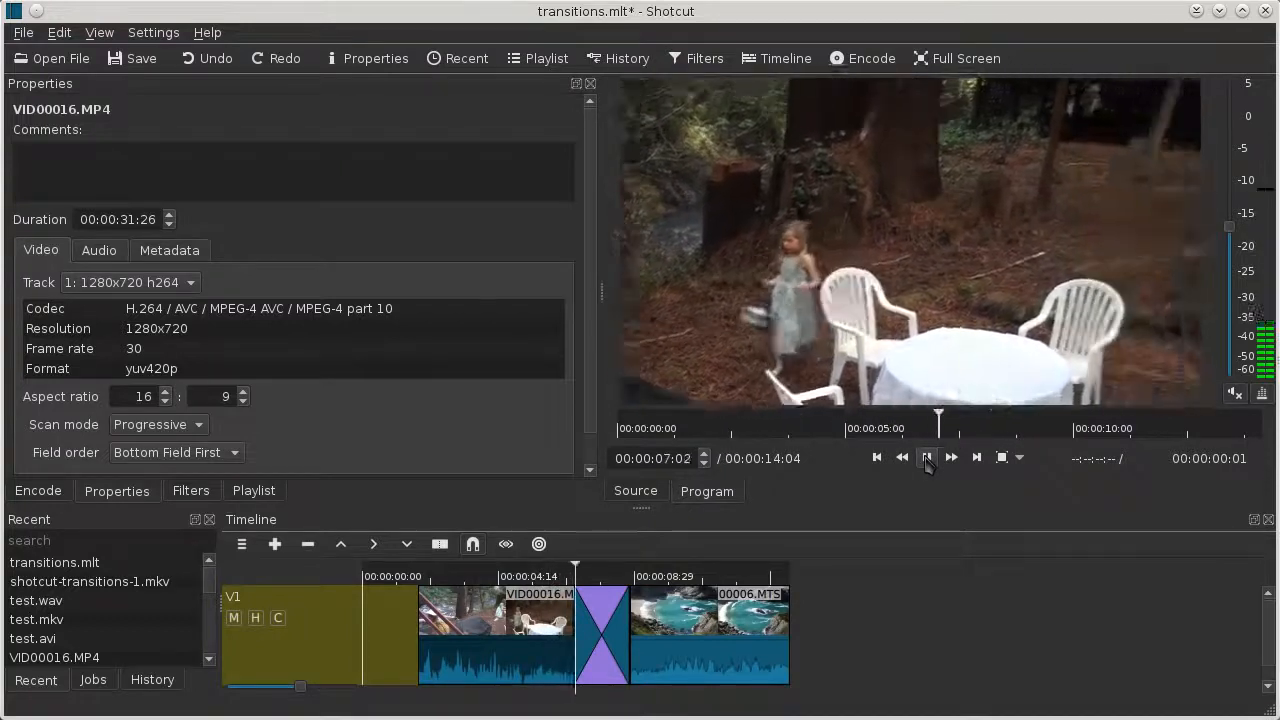
click(926, 457)
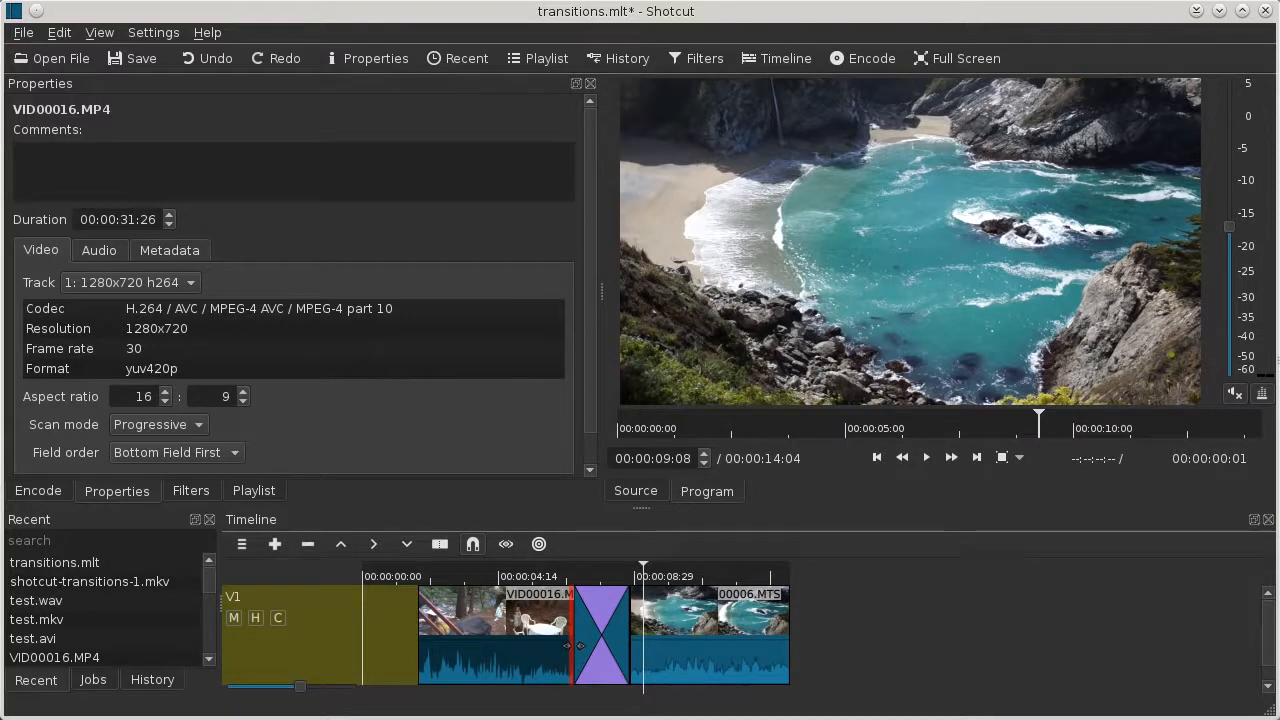
Lengthen the transition by moving its start earlier over VID00016.MP4, and play the result
drag(574, 645, 547, 646)
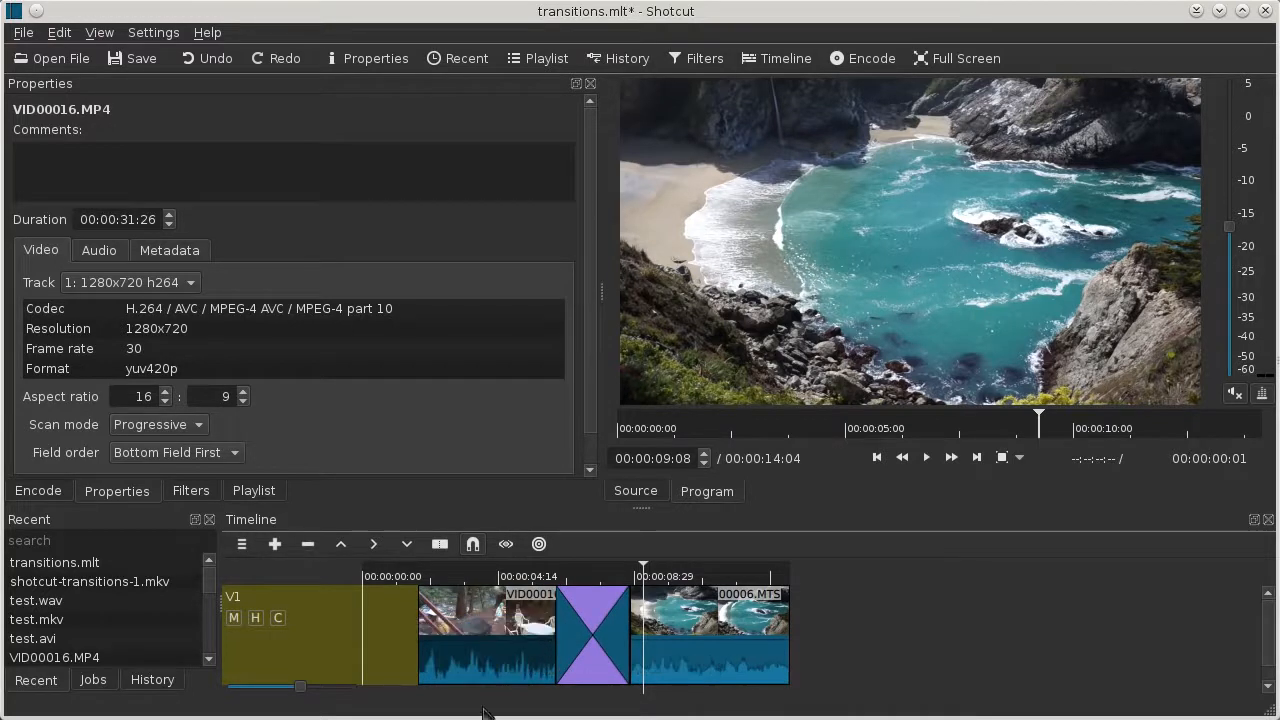
click(557, 579)
click(926, 457)
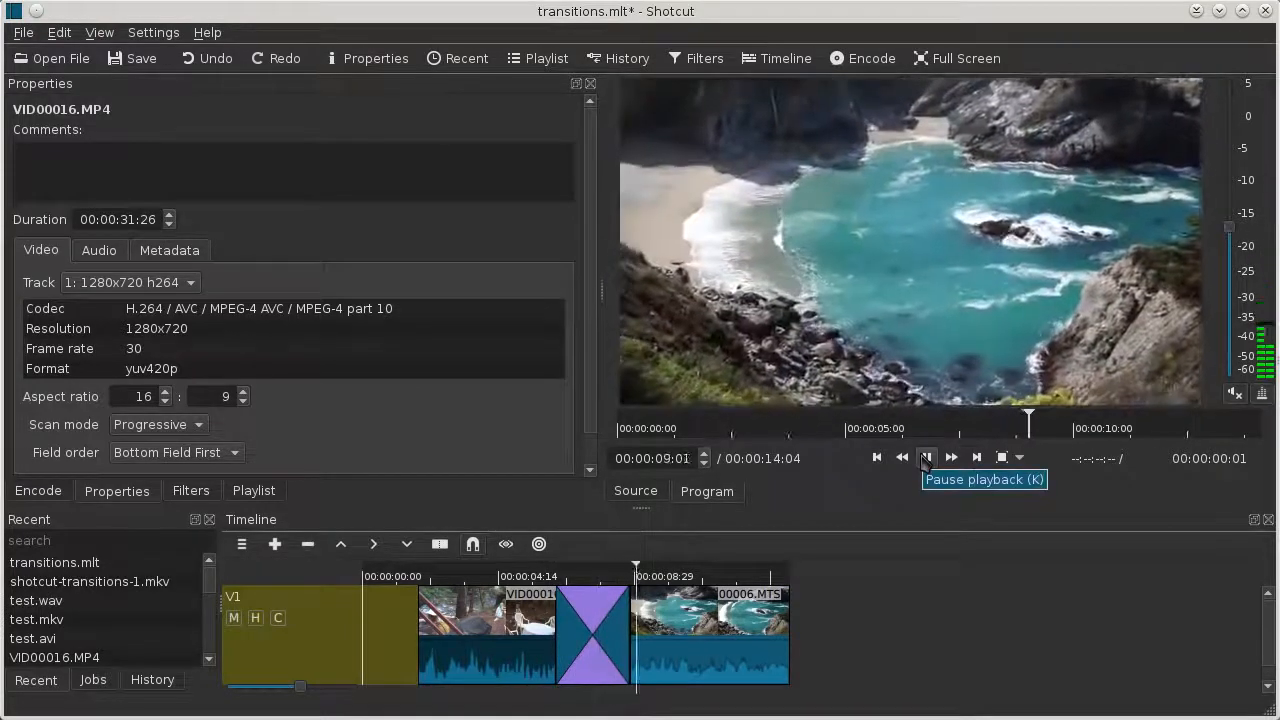
click(926, 457)
Shorten the transition by extending the VID00016.MP4 portion before it, and play the result
drag(556, 632, 583, 587)
click(926, 457)
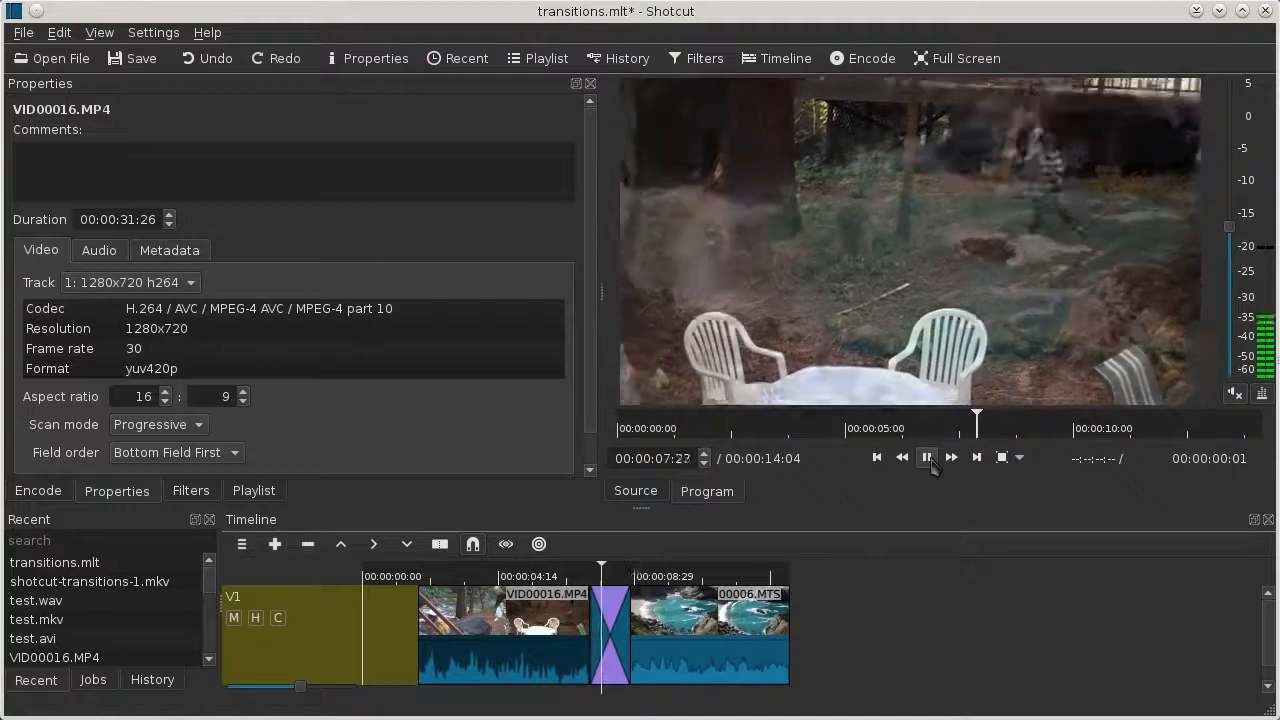
click(926, 457)
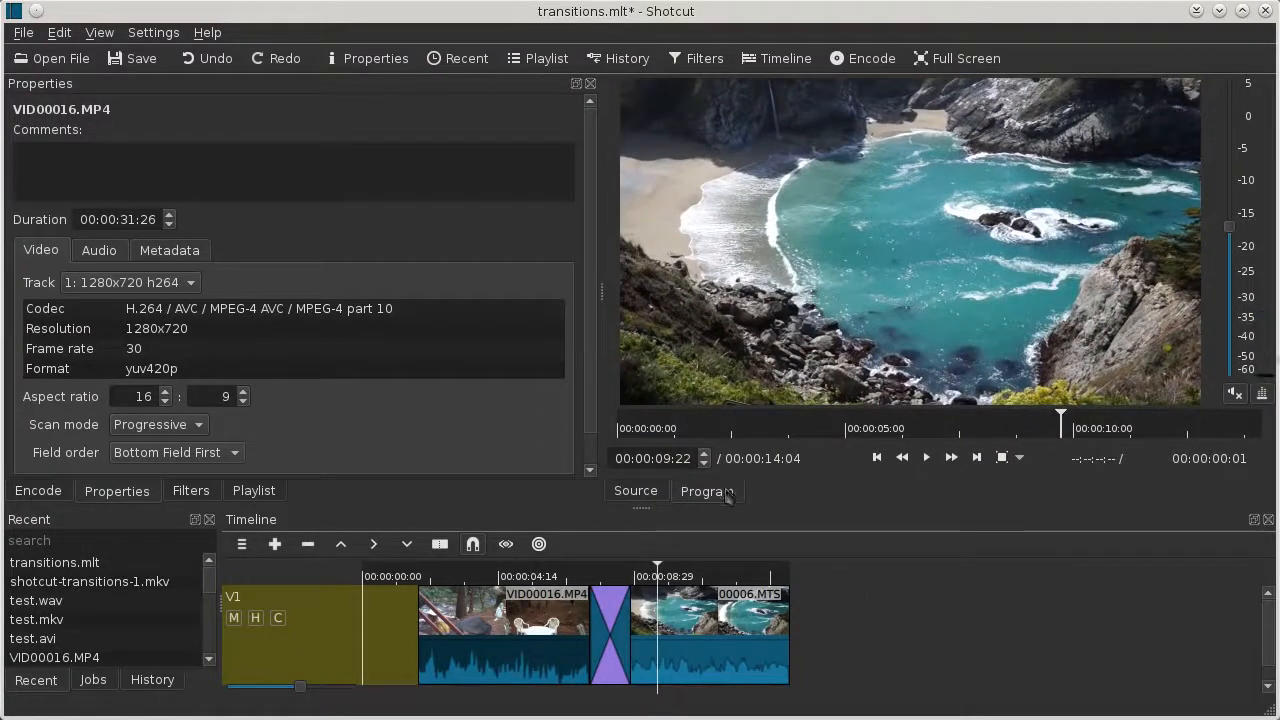
Undo the transition length changes and the clip move that created the transition
click(219, 65)
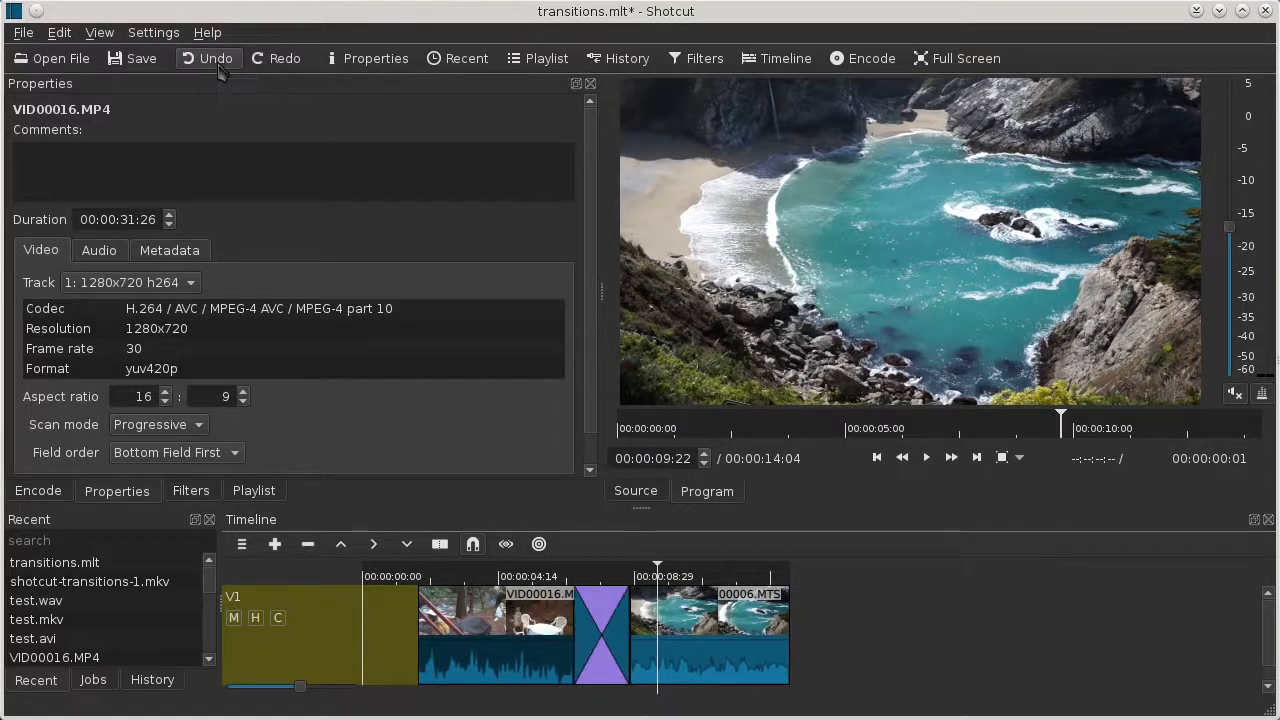
click(219, 63)
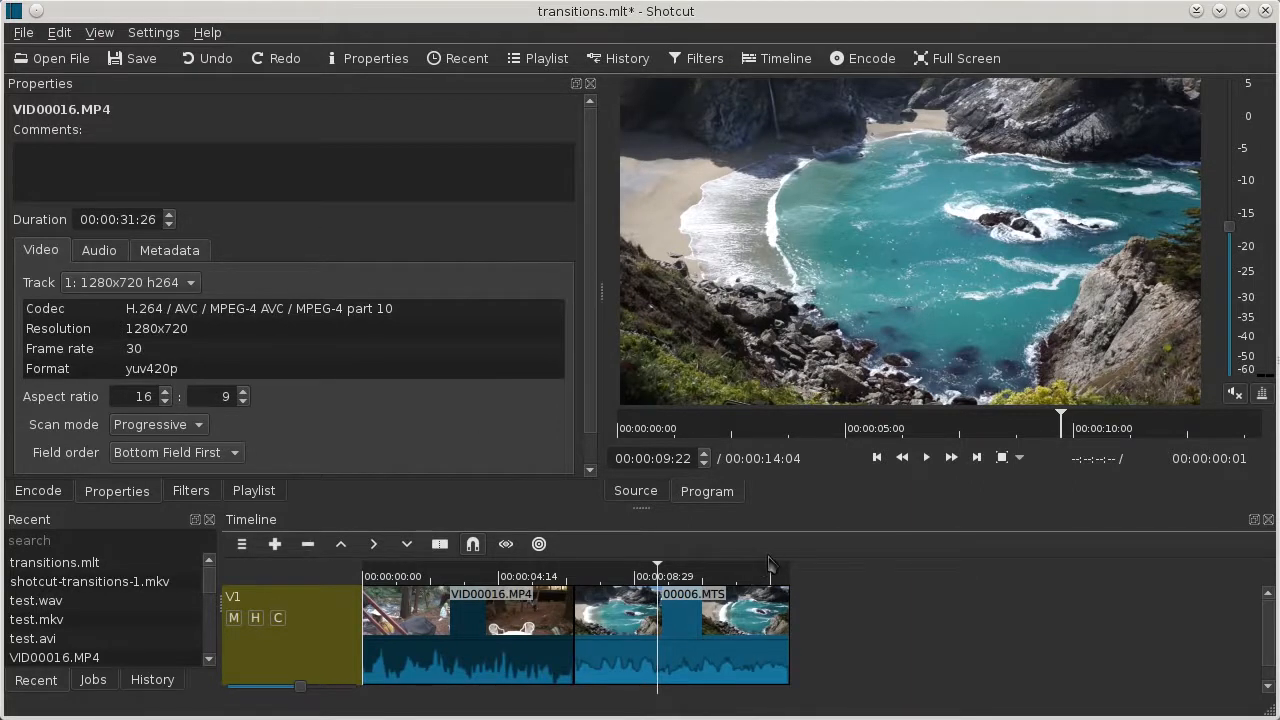
Open VID00016.MP4 from the timeline as a source clip and scrub through the unused footage after its out point
click(440, 576)
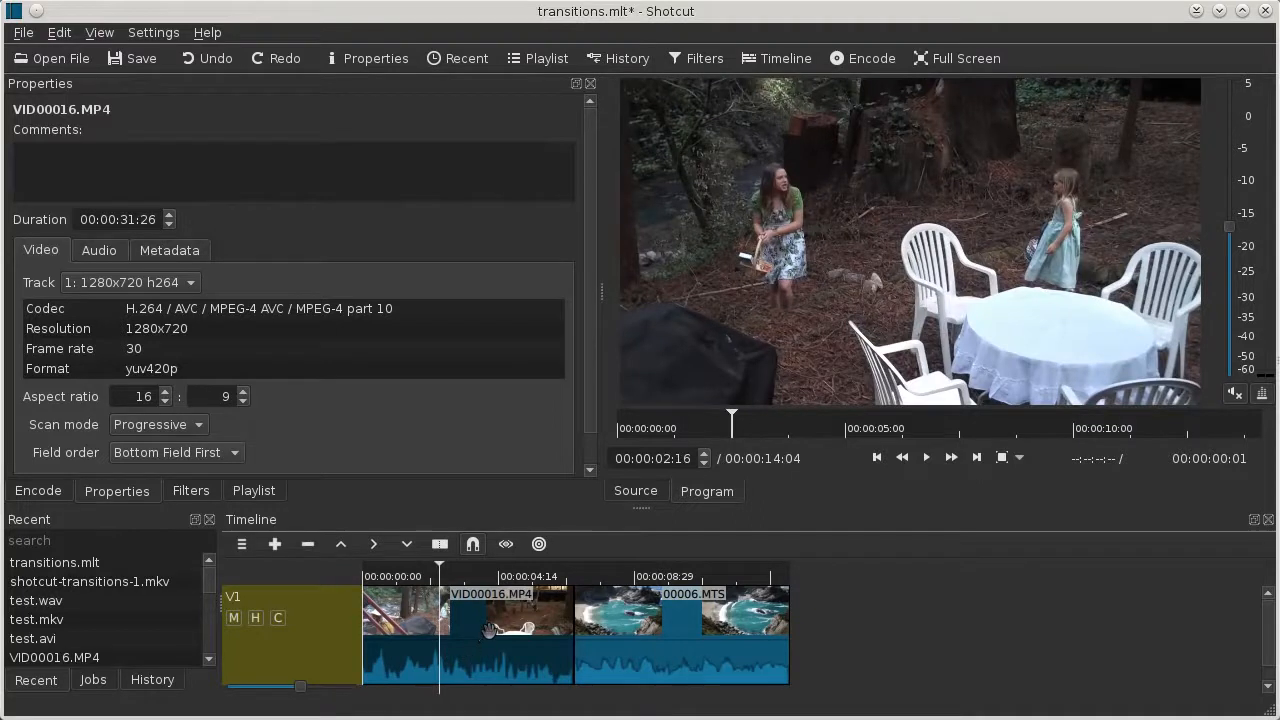
right_click(489, 628)
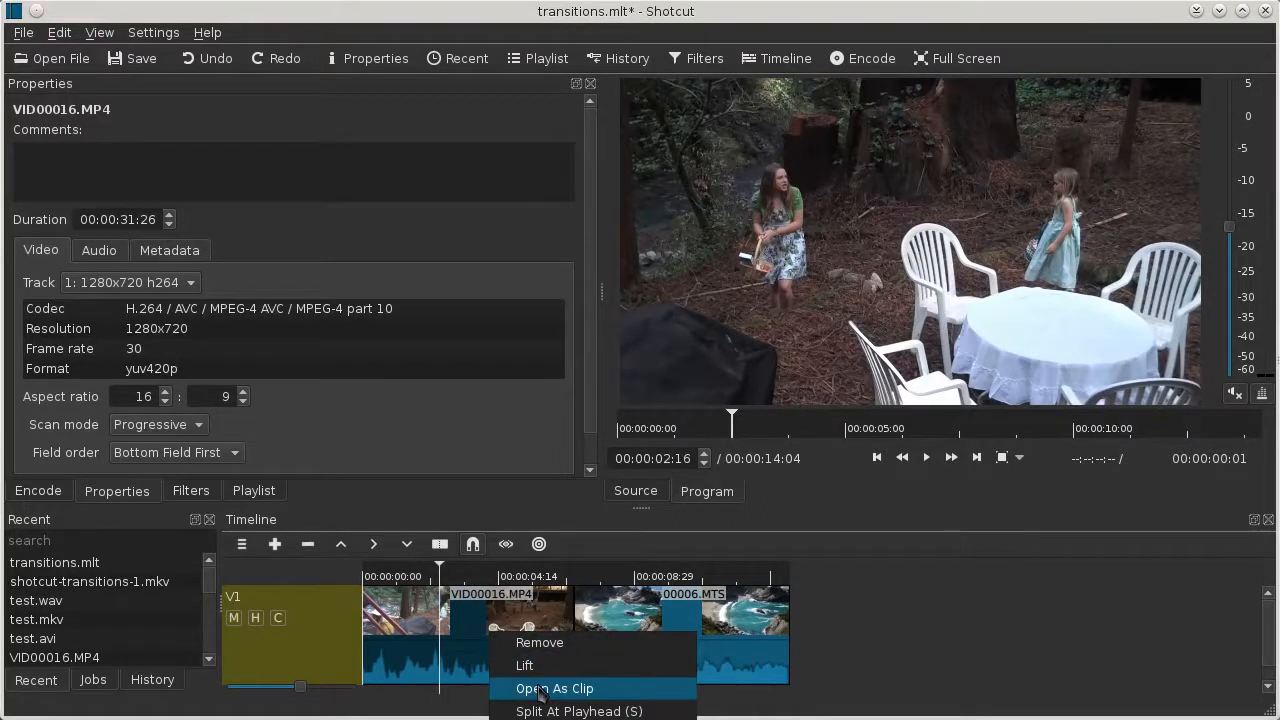
click(540, 690)
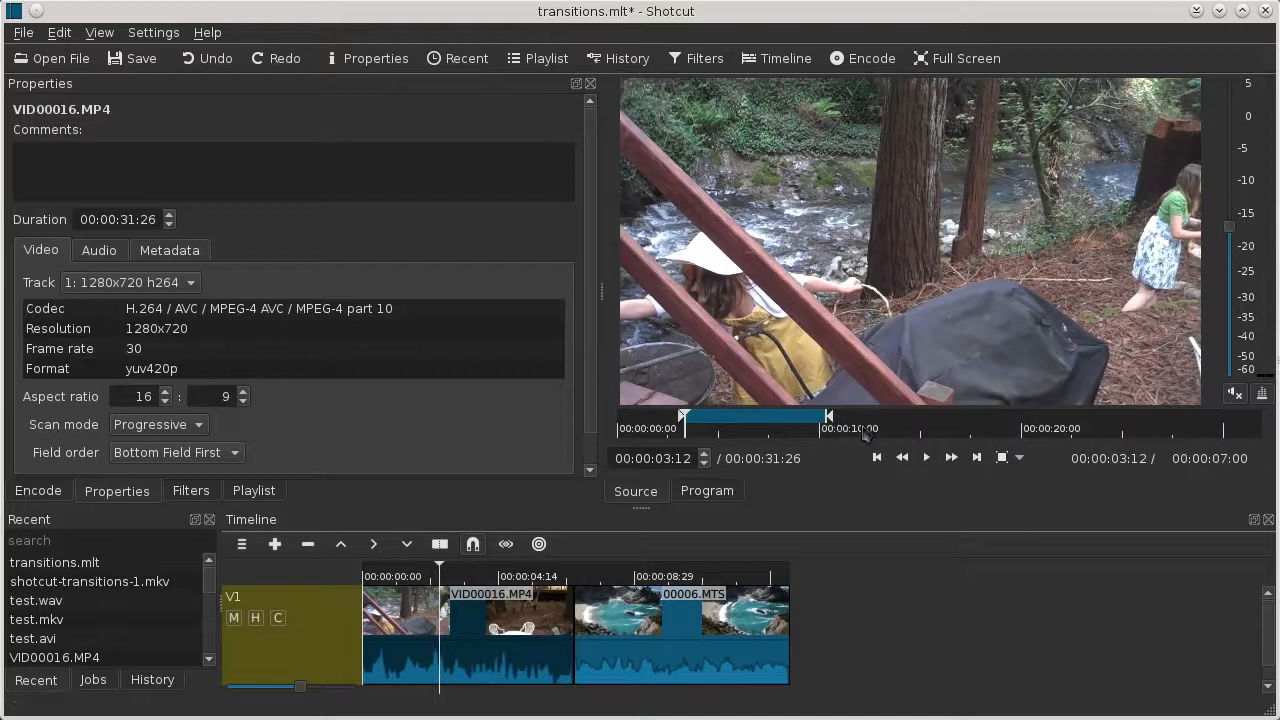
drag(856, 428, 904, 442)
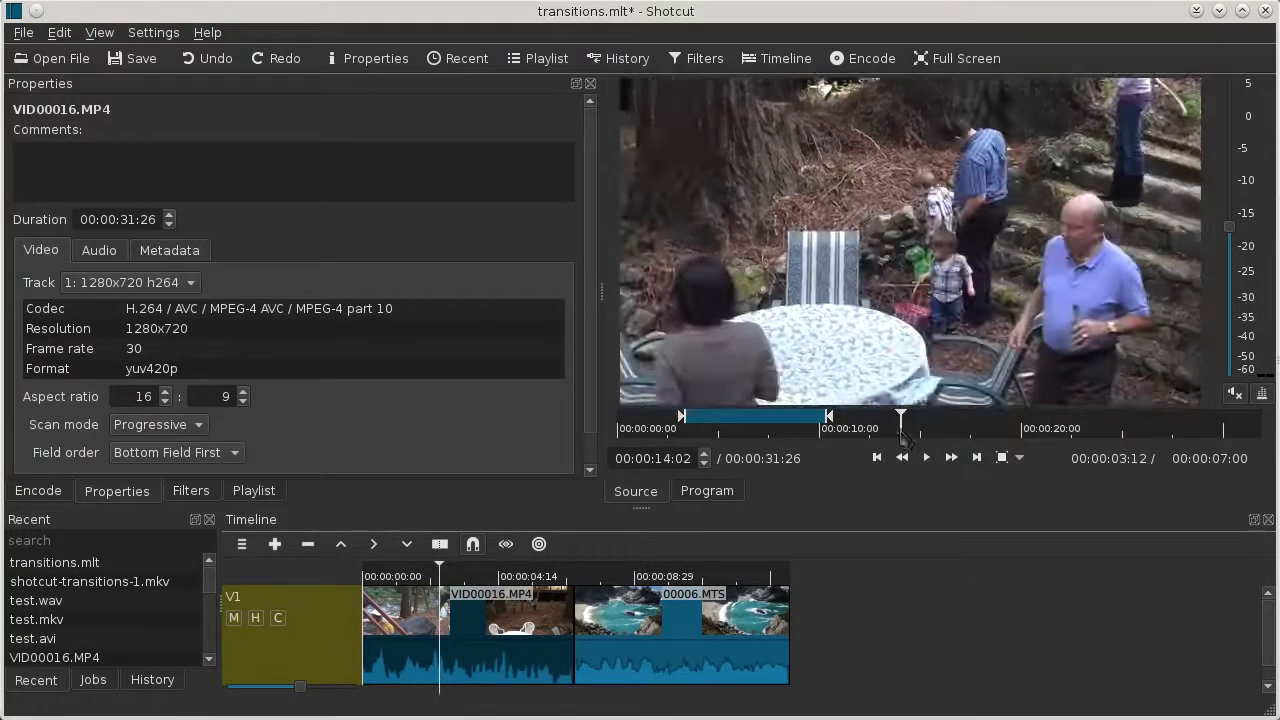
Open 00006.MTS from the timeline as a source clip and scrub through the unused footage before its in point
right_click(655, 612)
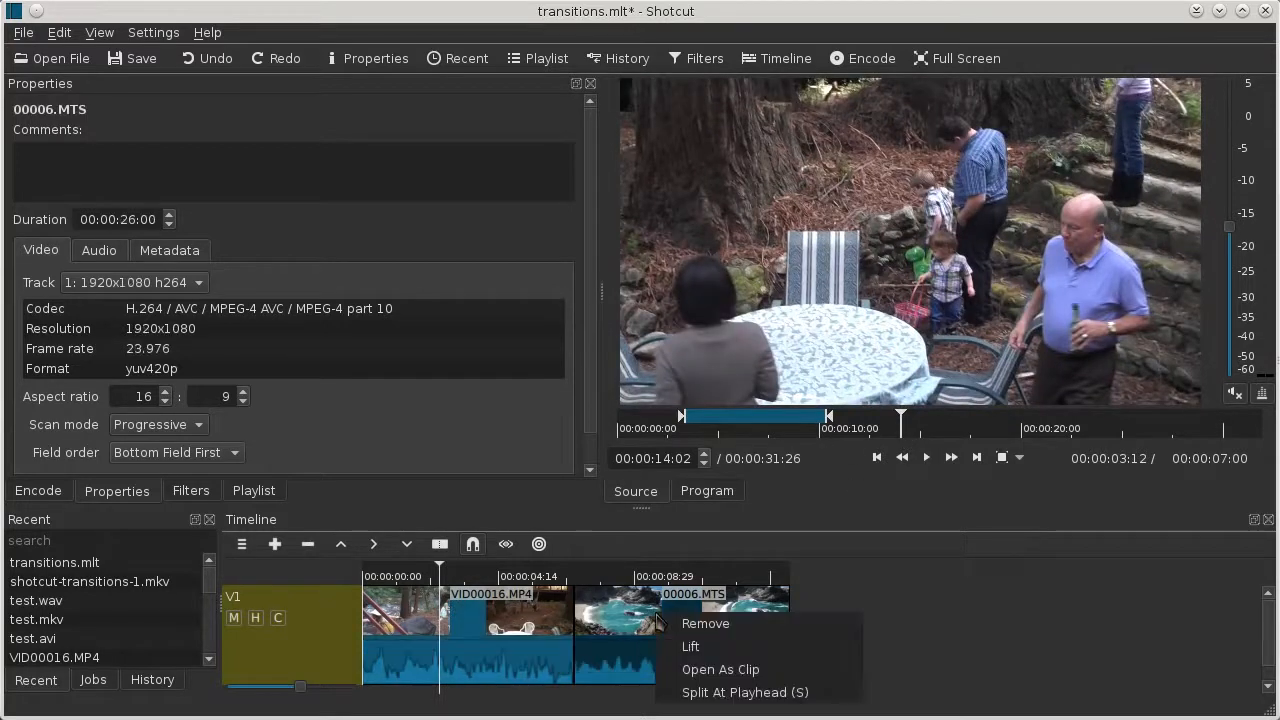
click(714, 669)
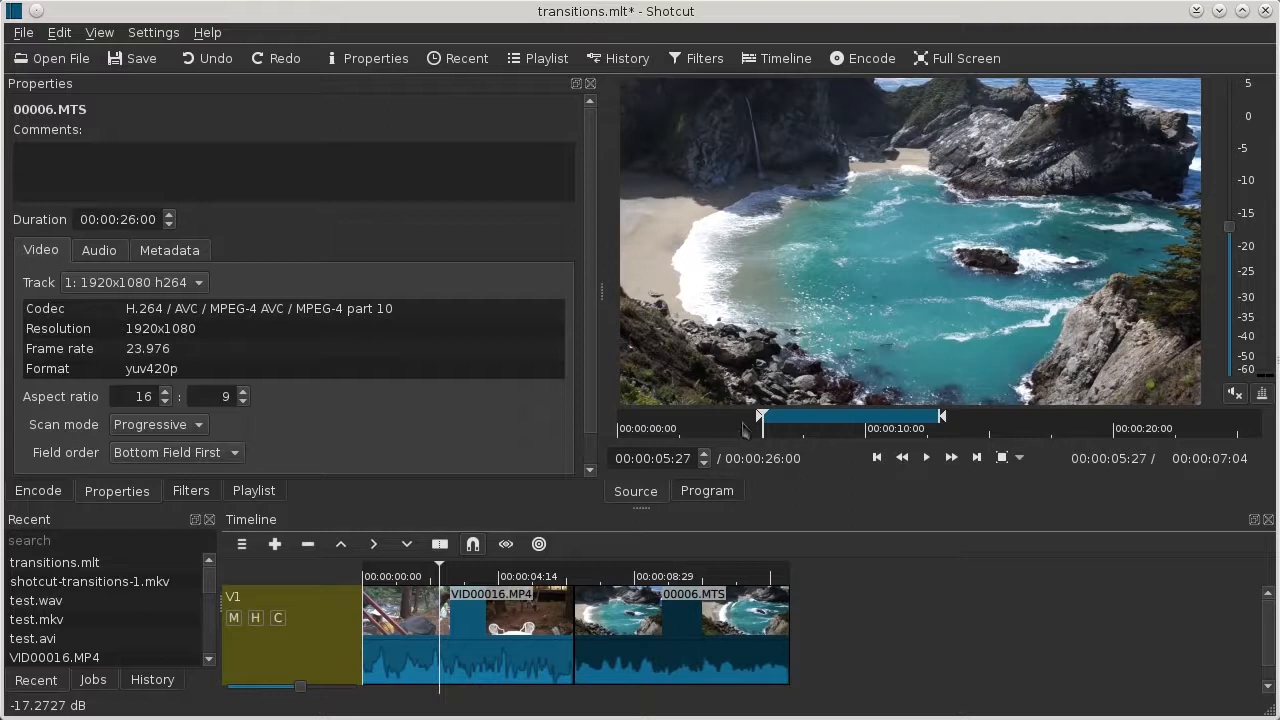
click(663, 429)
drag(692, 430, 723, 434)
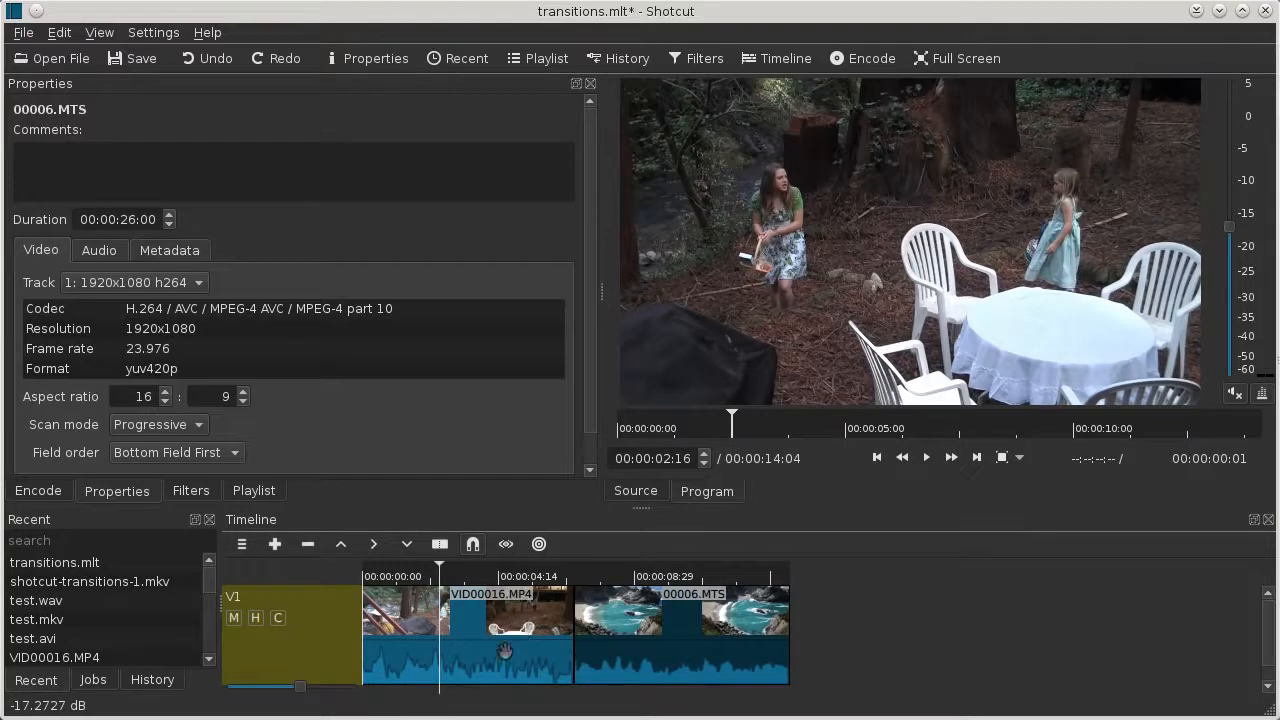
Trim the end of VID00016.MP4 slightly shorter on the timeline, and undo the trim
mouse_move(572, 645)
key(ctrl+z)
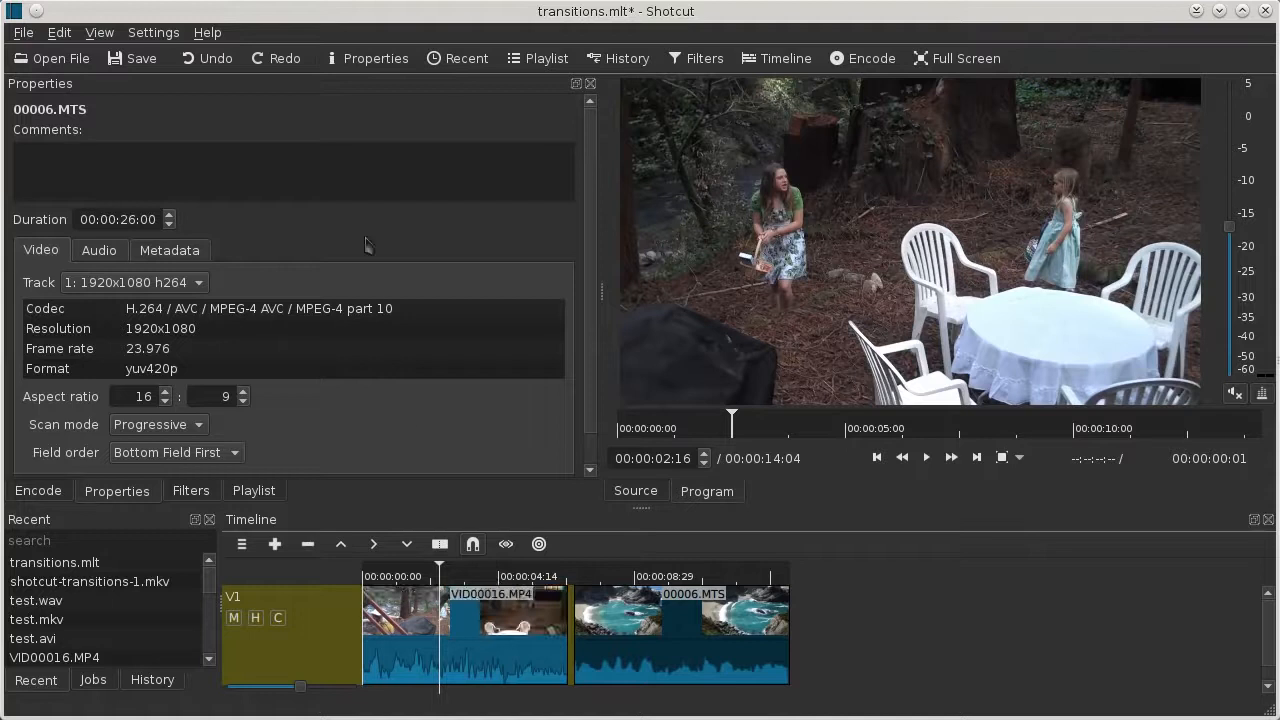
click(208, 58)
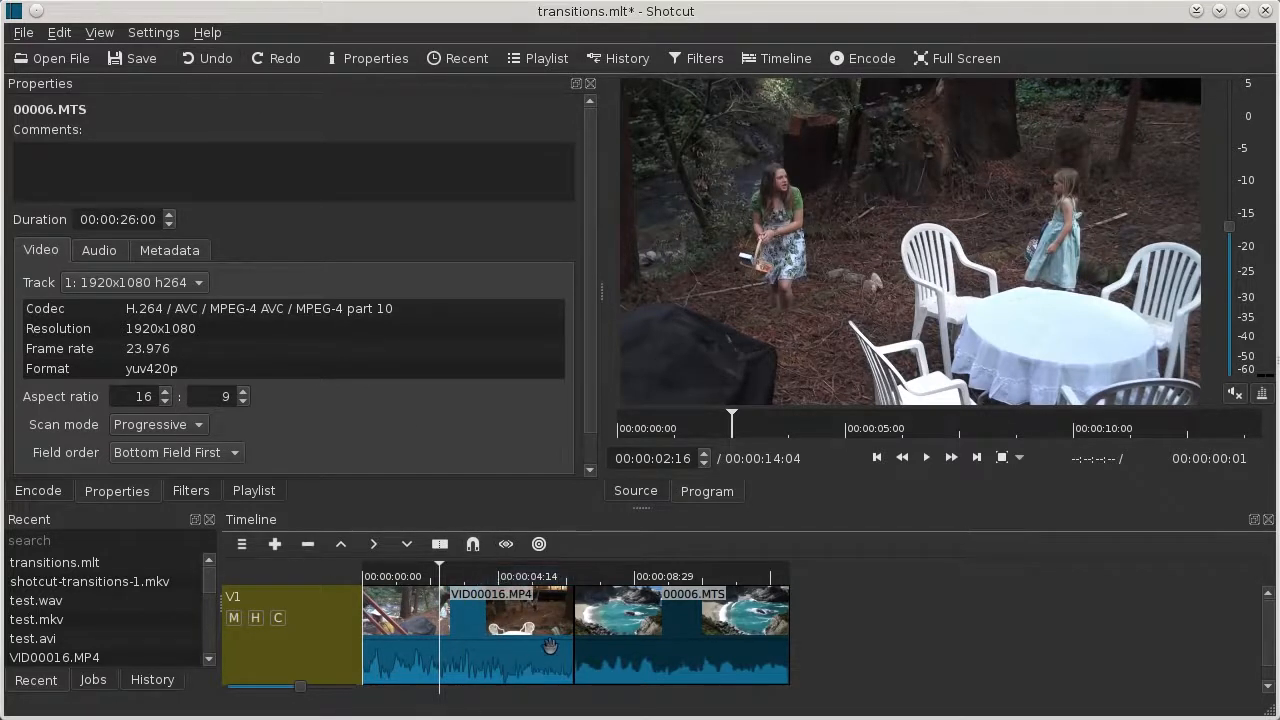
Extend the end of VID00016.MP4 over the start of 00006.MTS to create a transition, play it through, and undo it
drag(566, 640, 632, 647)
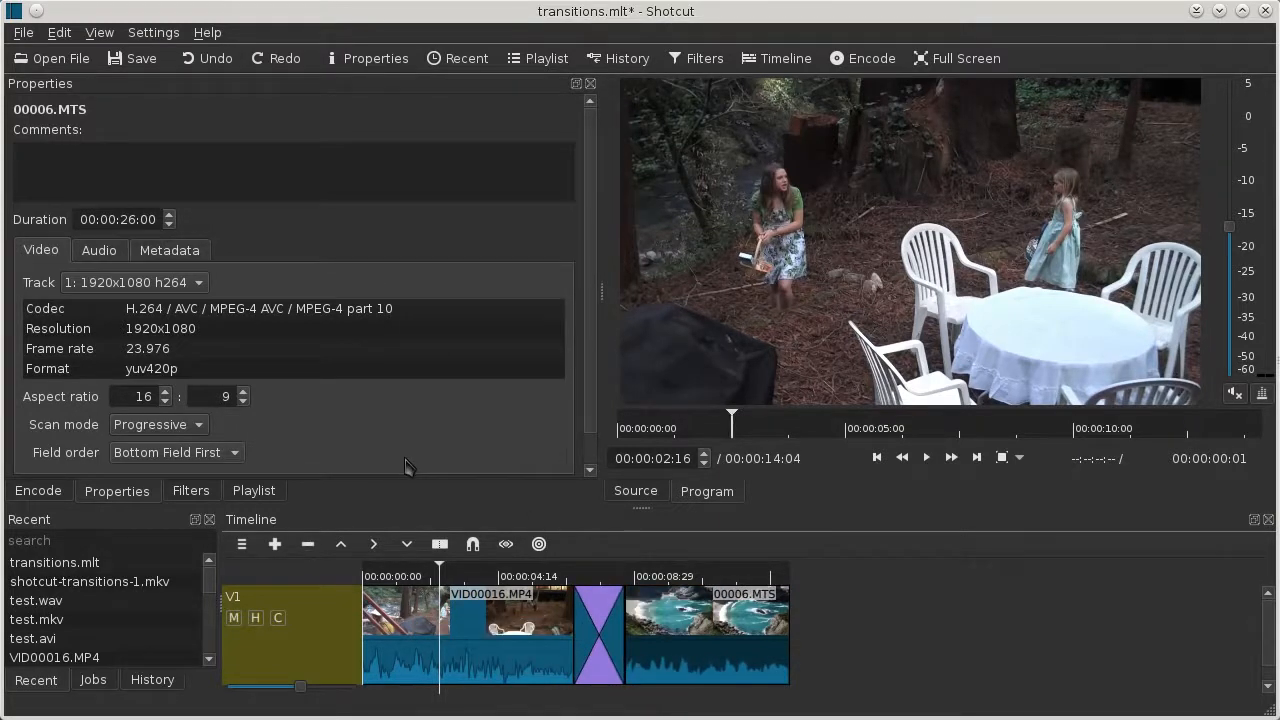
click(558, 580)
click(926, 458)
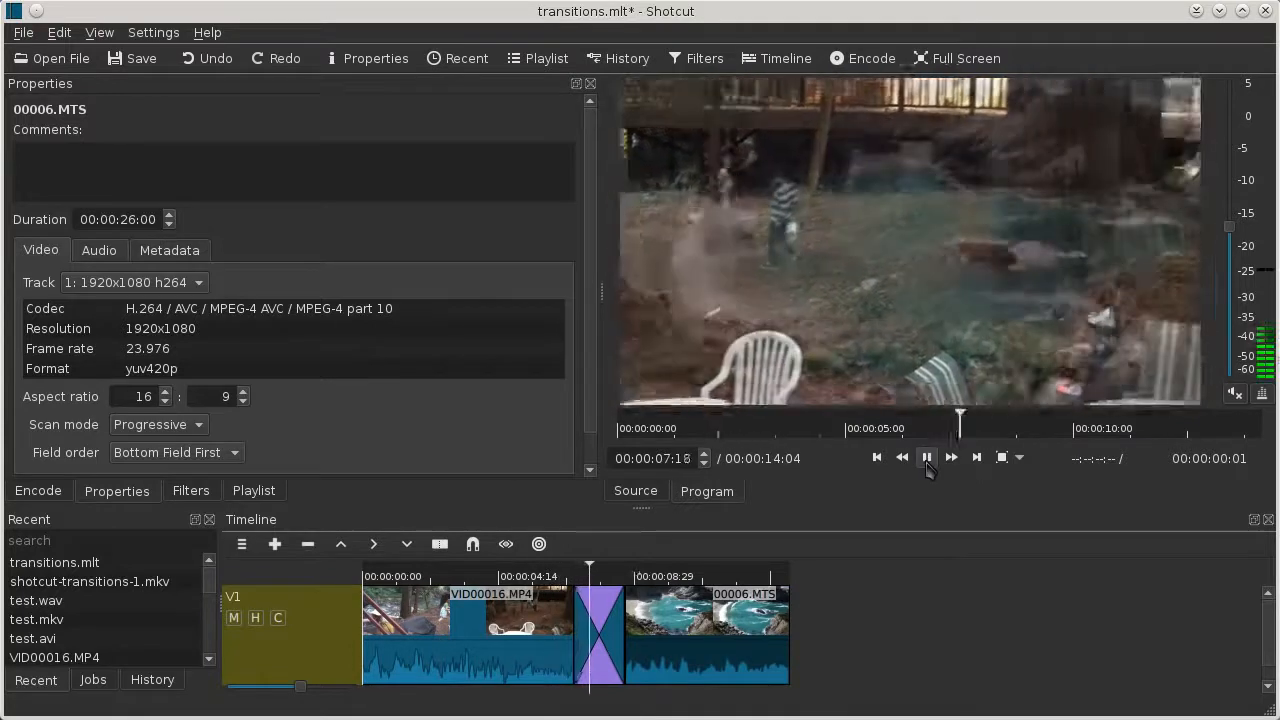
click(927, 462)
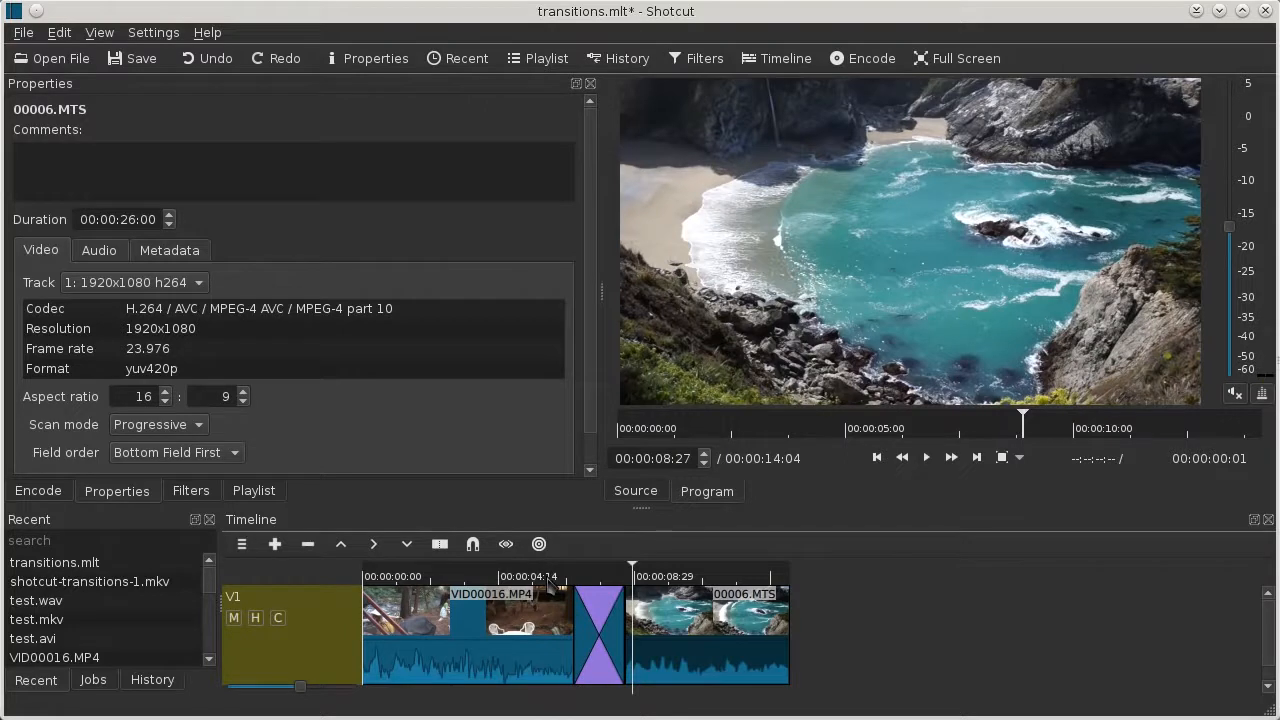
click(210, 64)
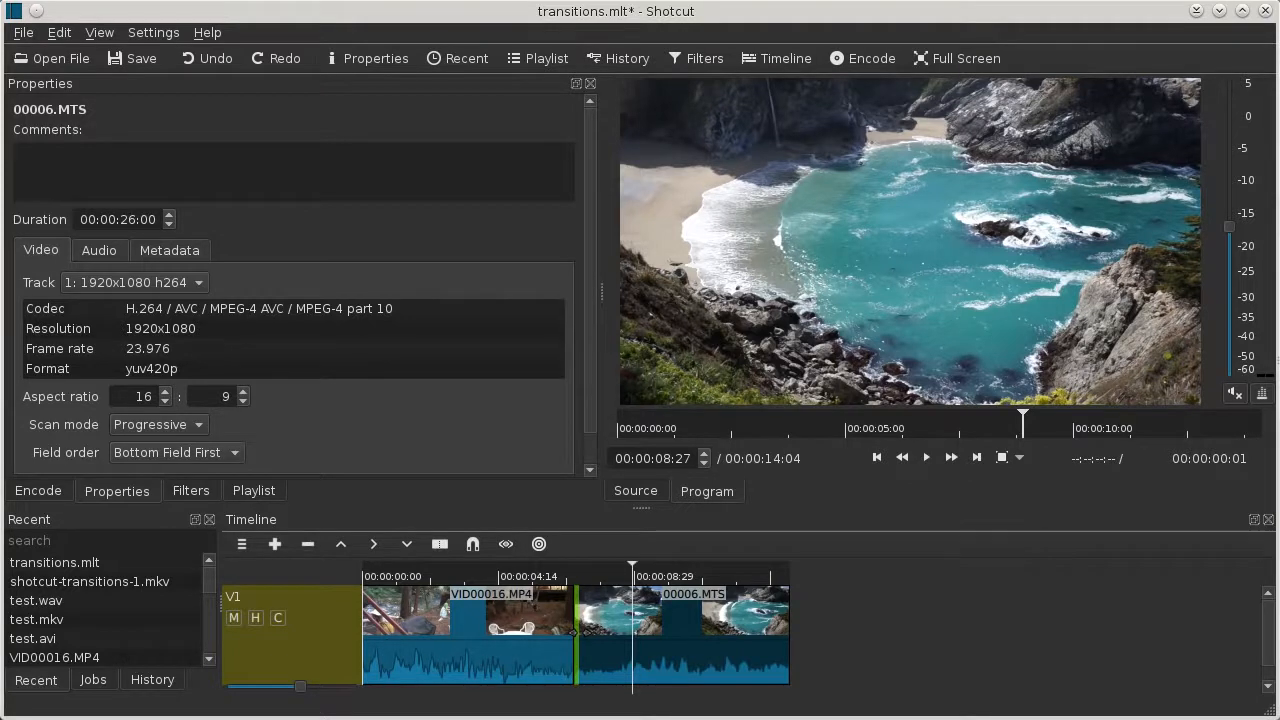
Extend the start of 00006.MTS over the end of VID00016.MP4 to create a transition, and play it through
drag(576, 632, 509, 630)
click(503, 577)
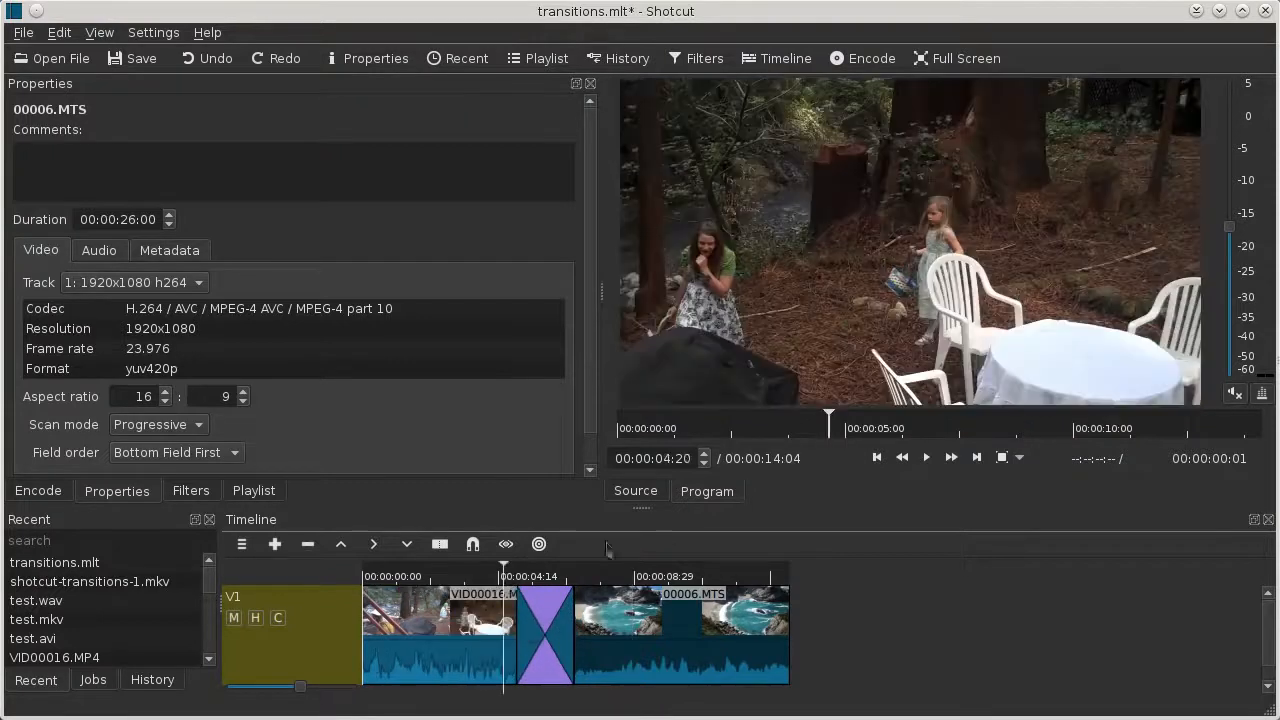
click(926, 457)
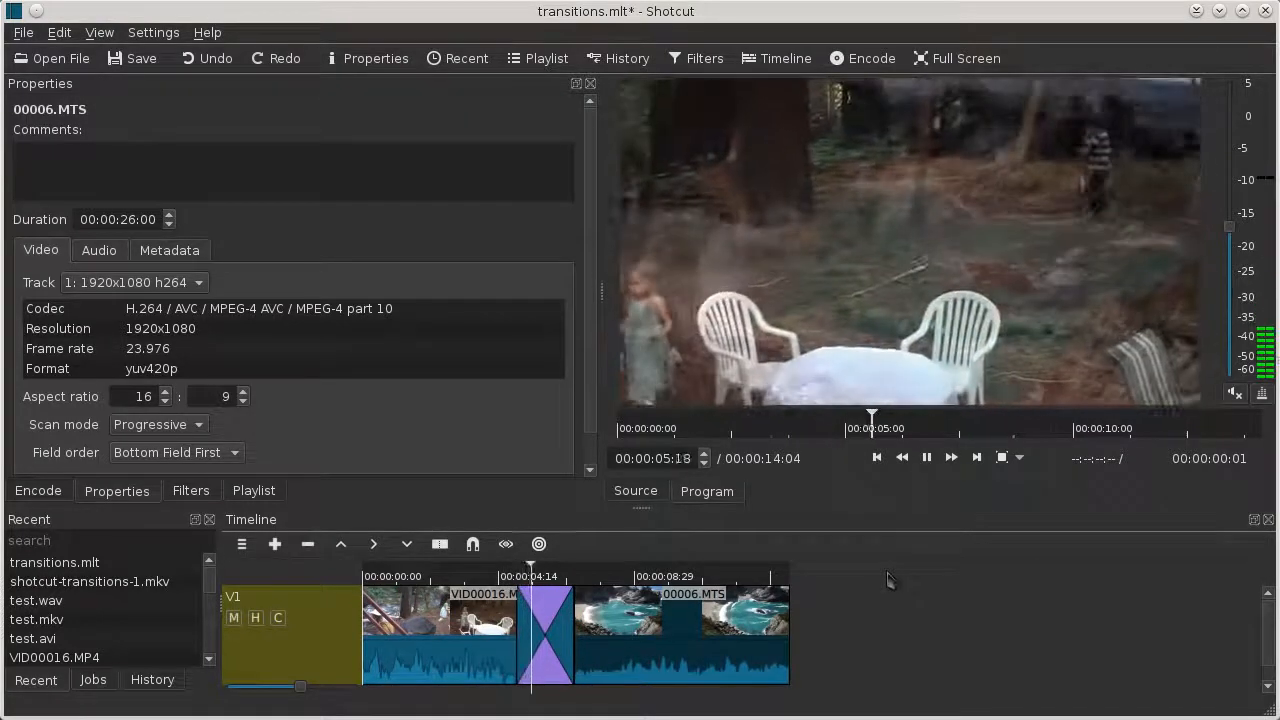
click(926, 457)
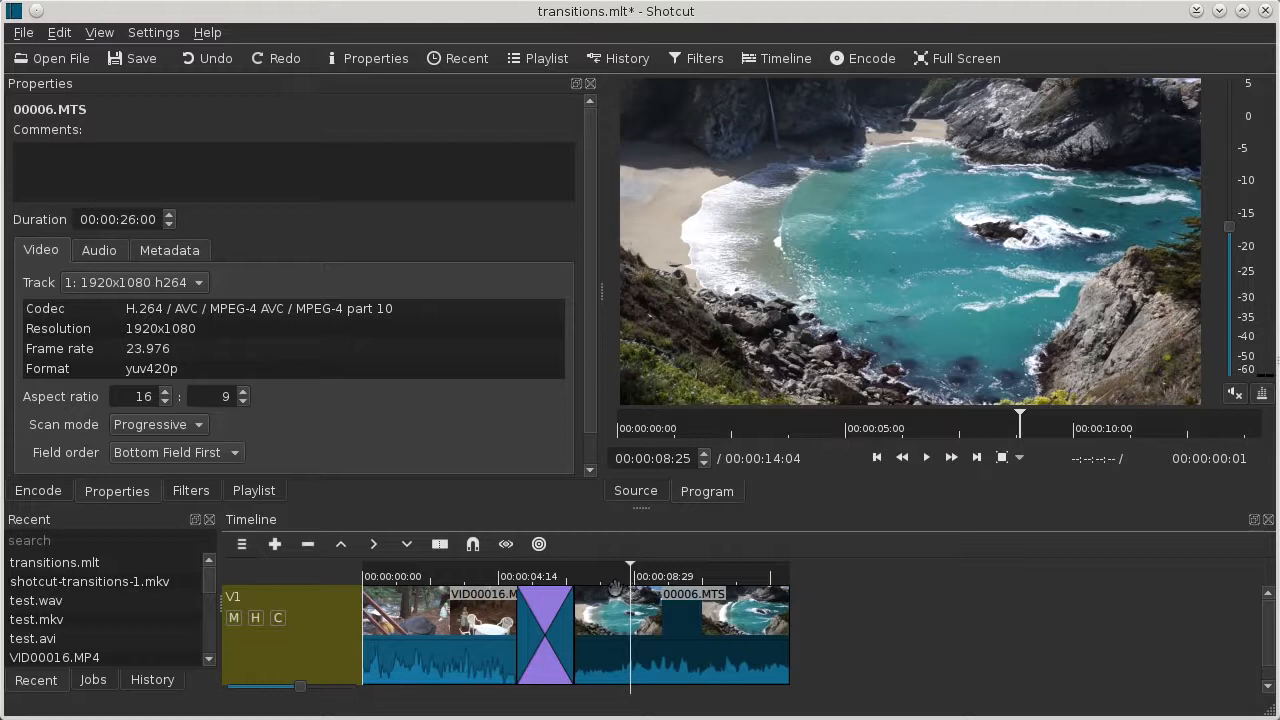
Set the new transition's video type to Bar Horizontal and play through the wipe
click(541, 641)
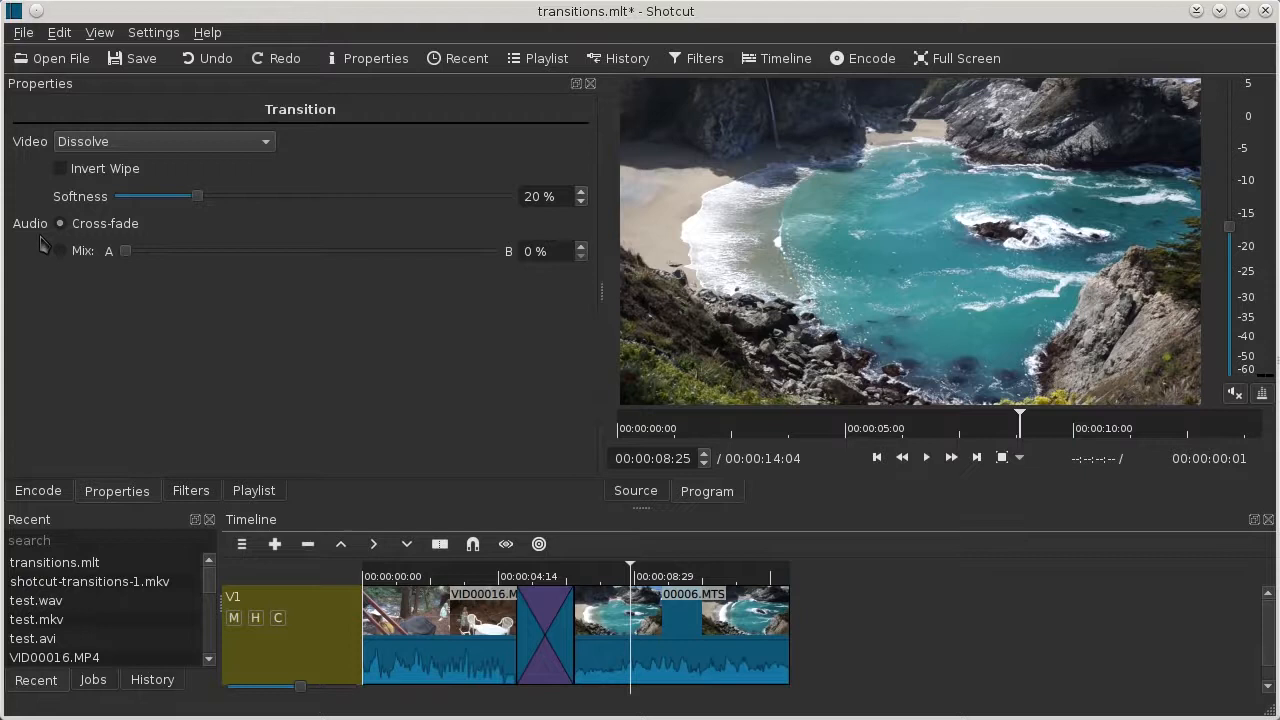
click(230, 150)
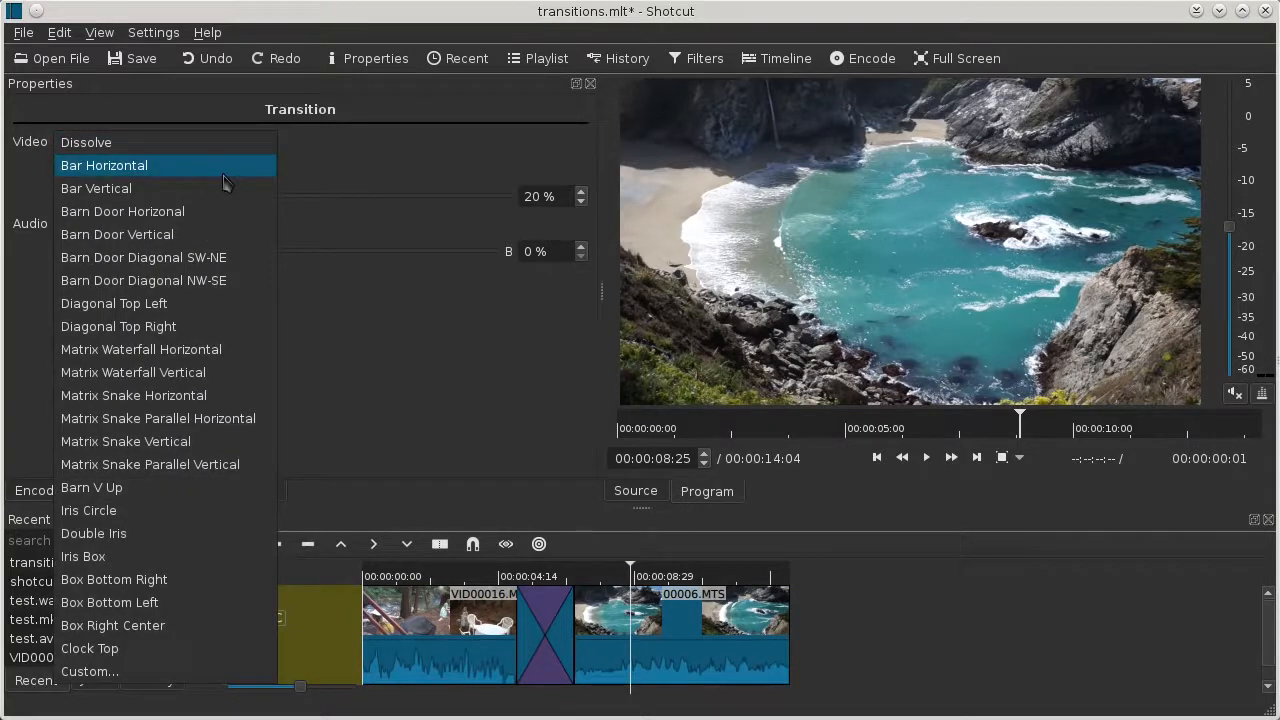
click(224, 178)
click(512, 578)
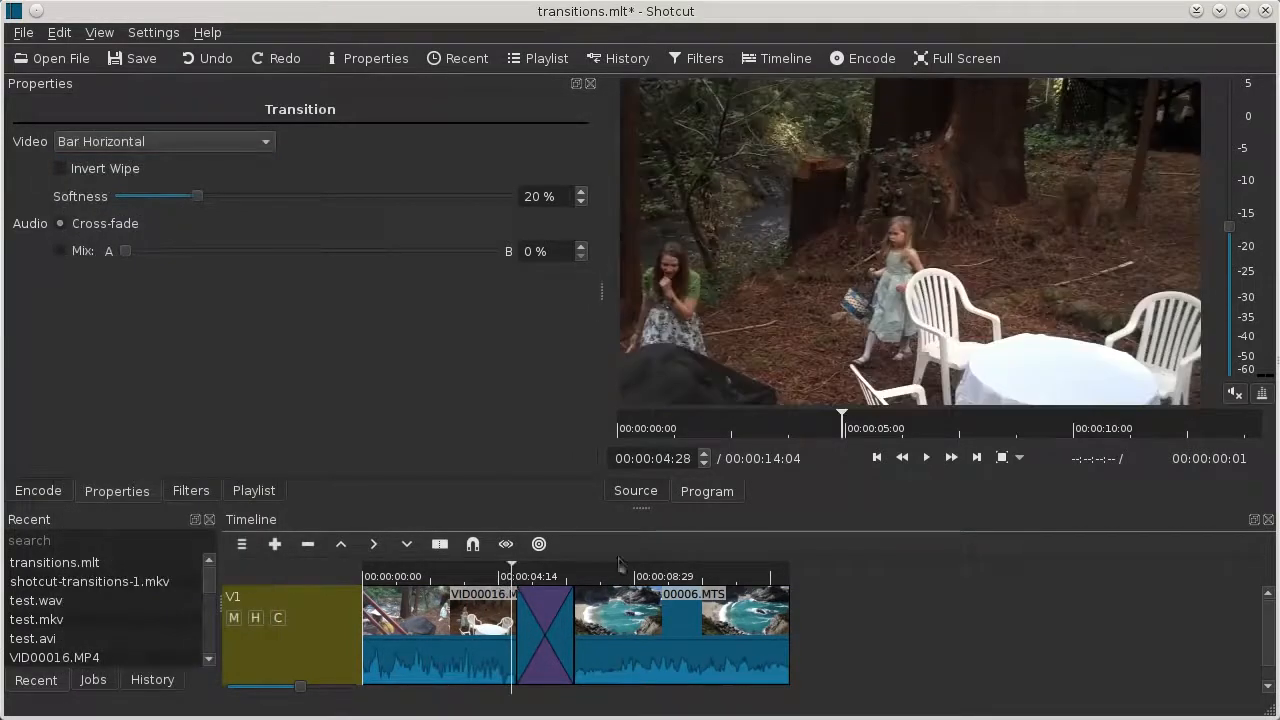
click(926, 458)
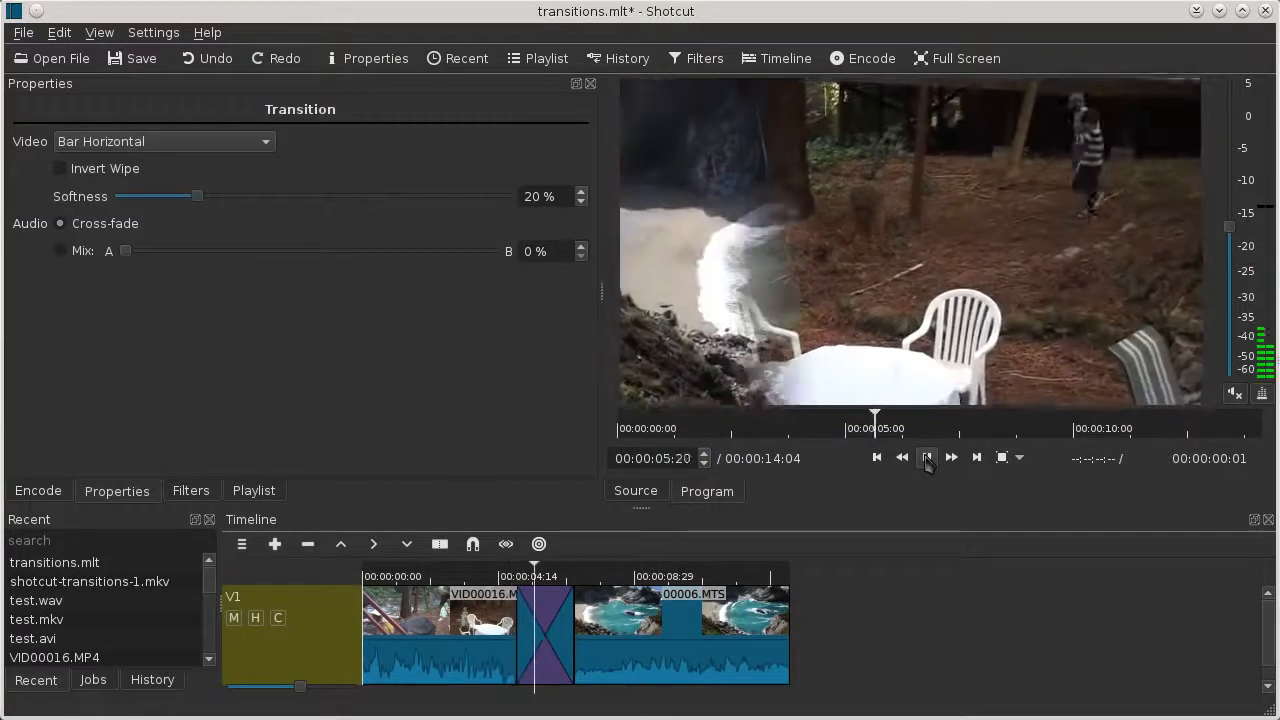
click(926, 458)
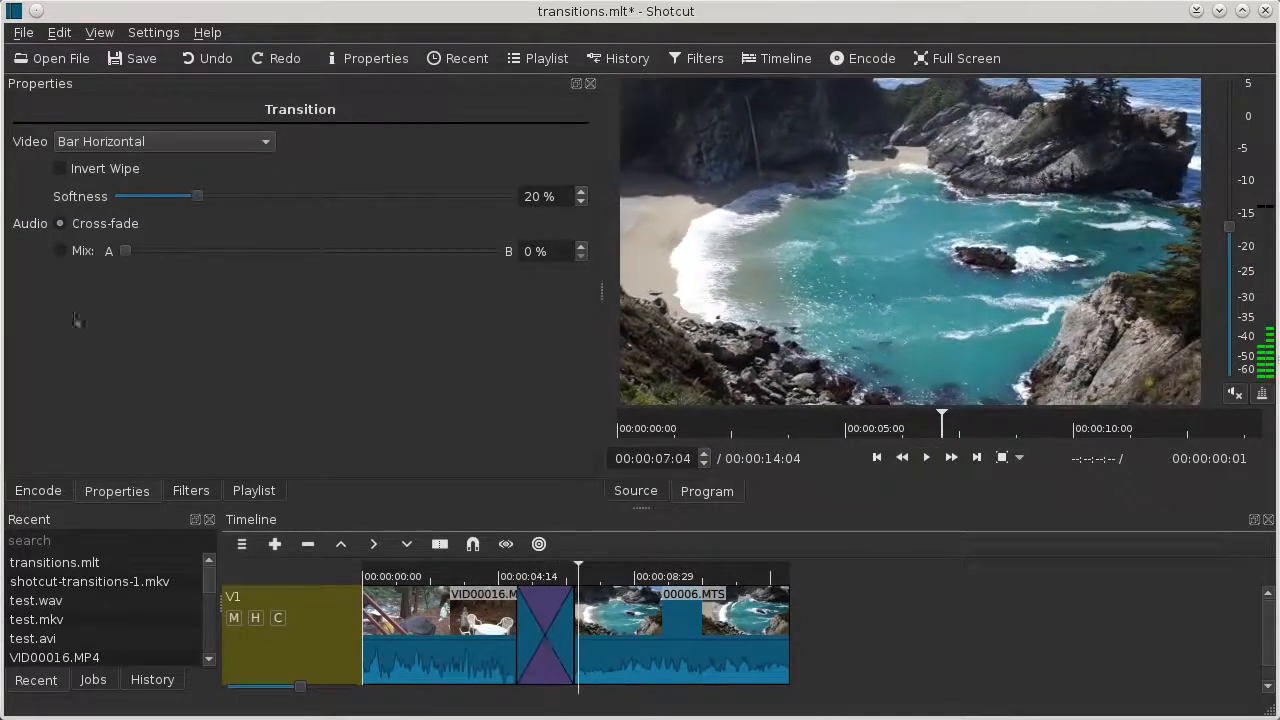
Enable Invert Wipe for the Bar Horizontal transition and play it through from just before its start
click(100, 172)
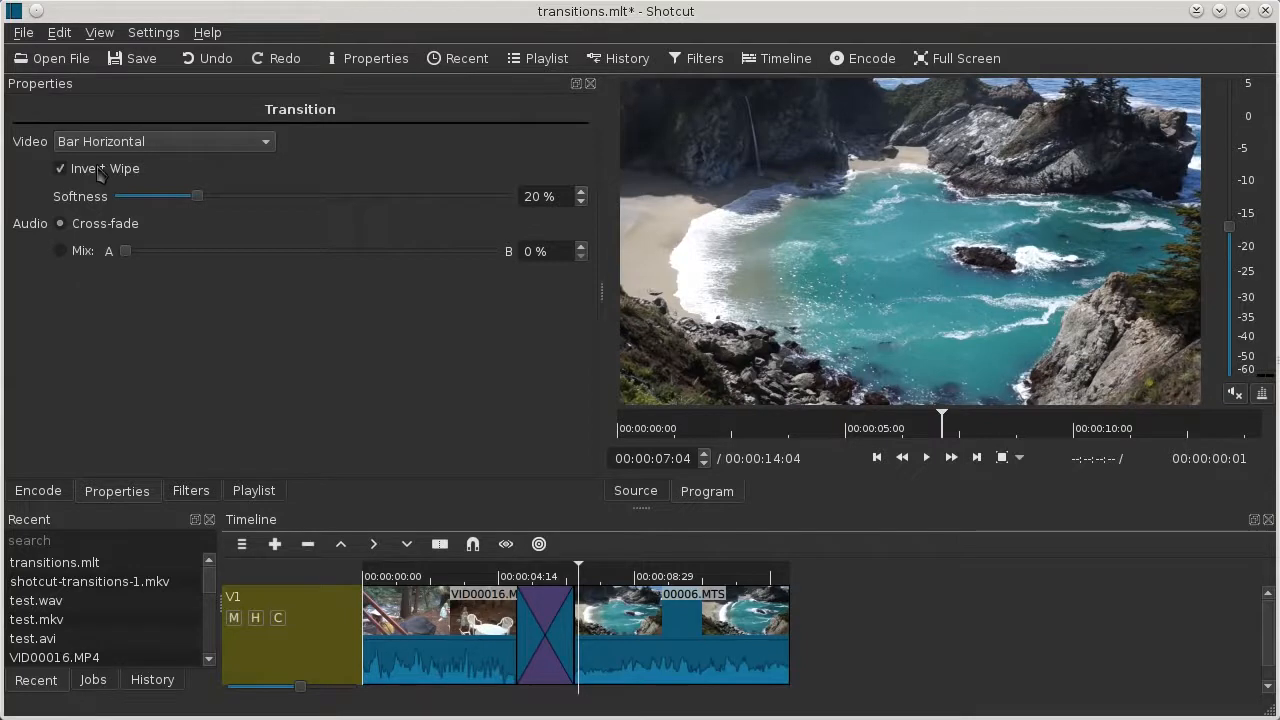
click(488, 576)
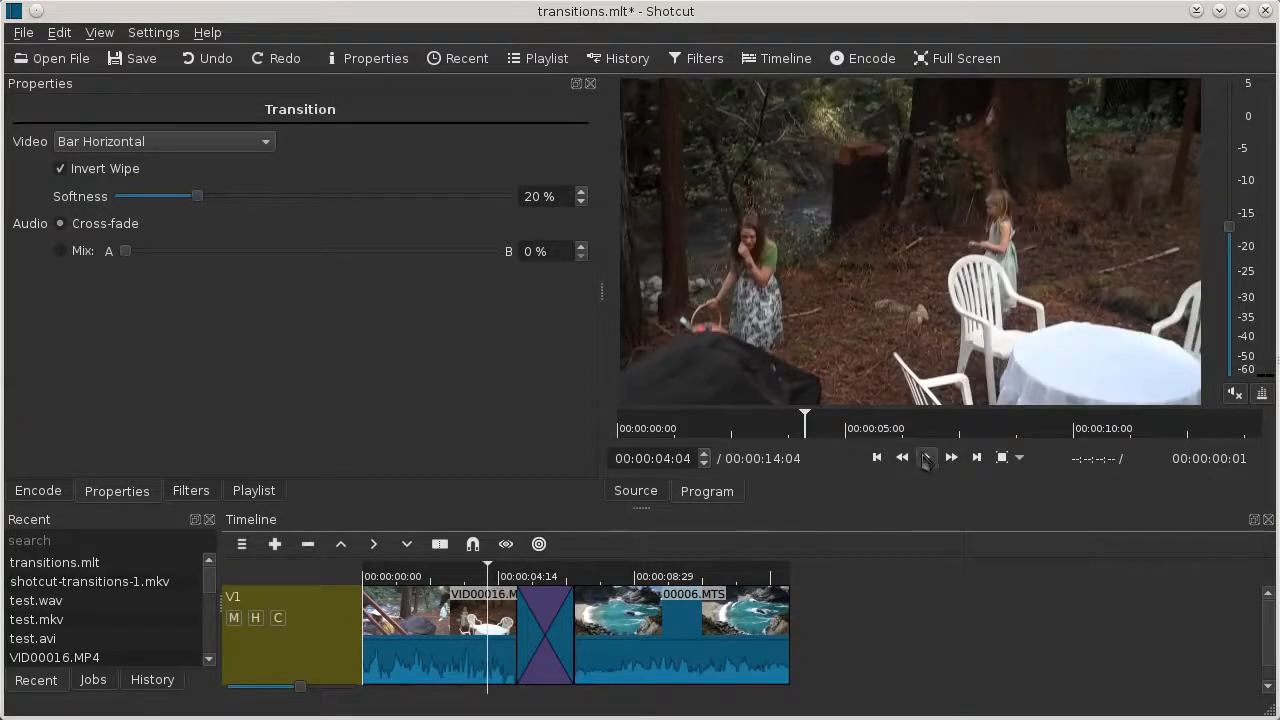
click(926, 458)
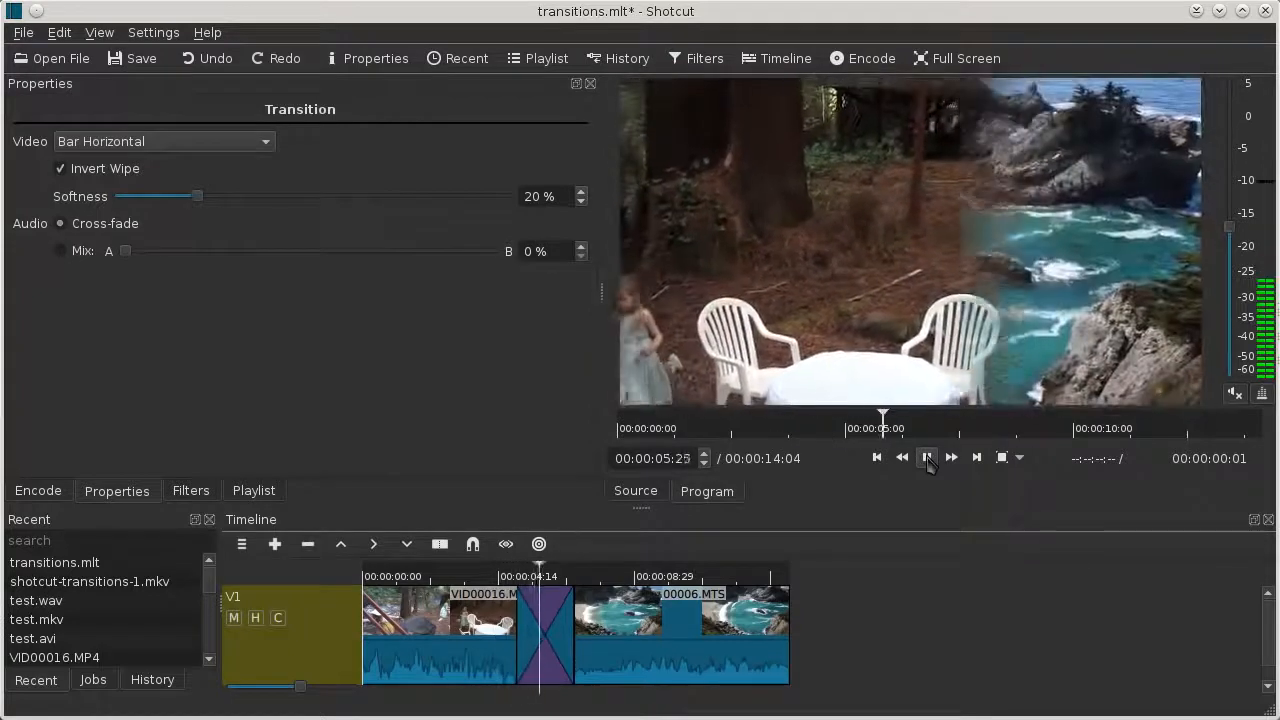
click(928, 460)
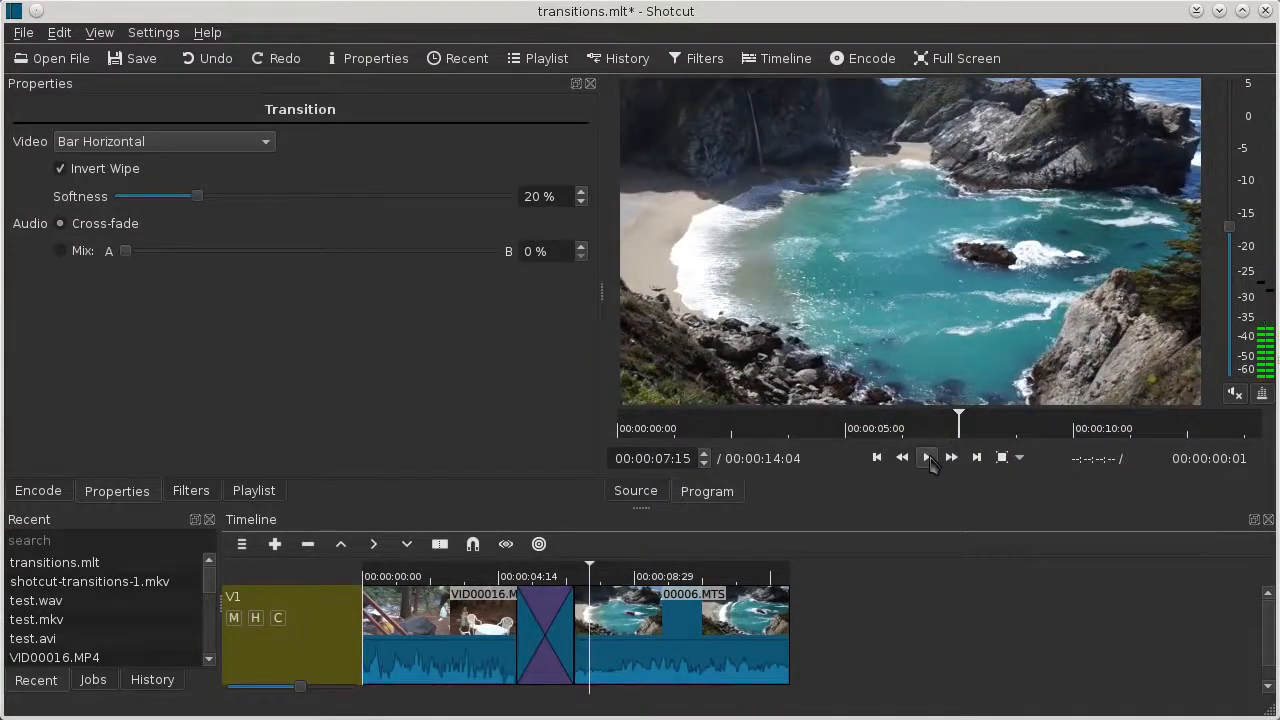
Reduce the wipe's softness to 0 % with the playhead inside the transition, and play the hard-edged wipe
click(538, 576)
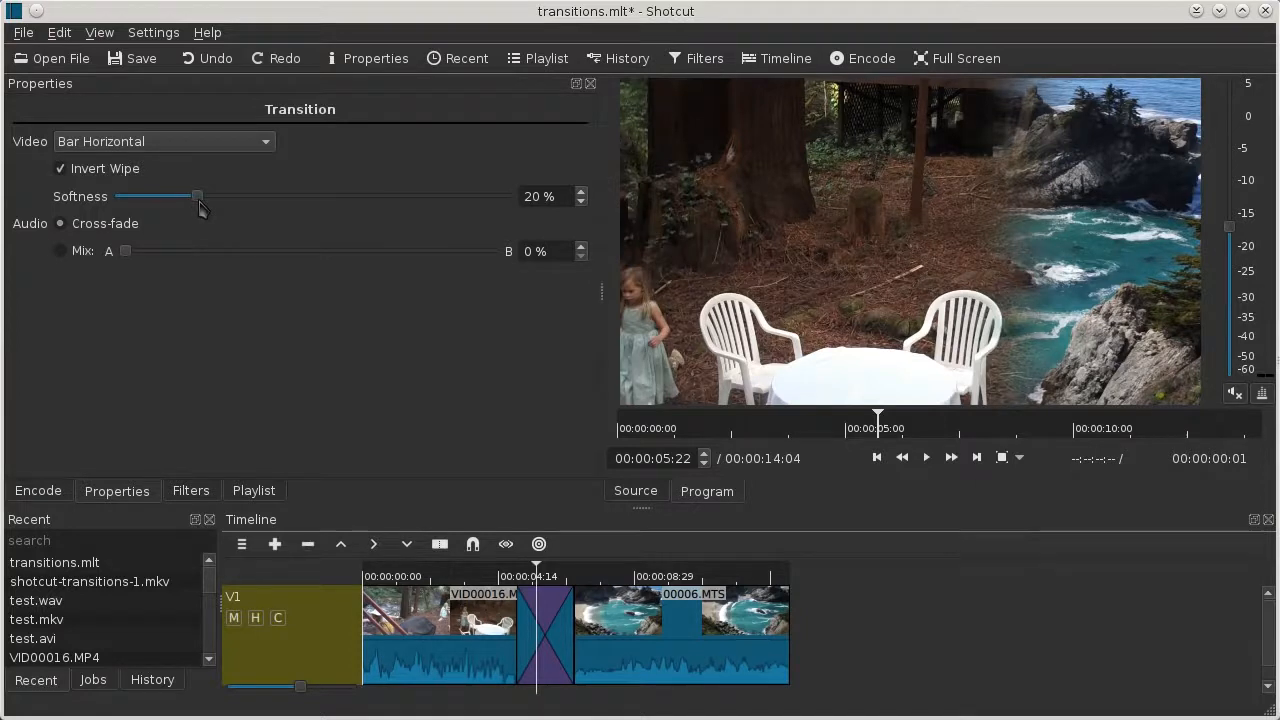
drag(199, 207, 100, 212)
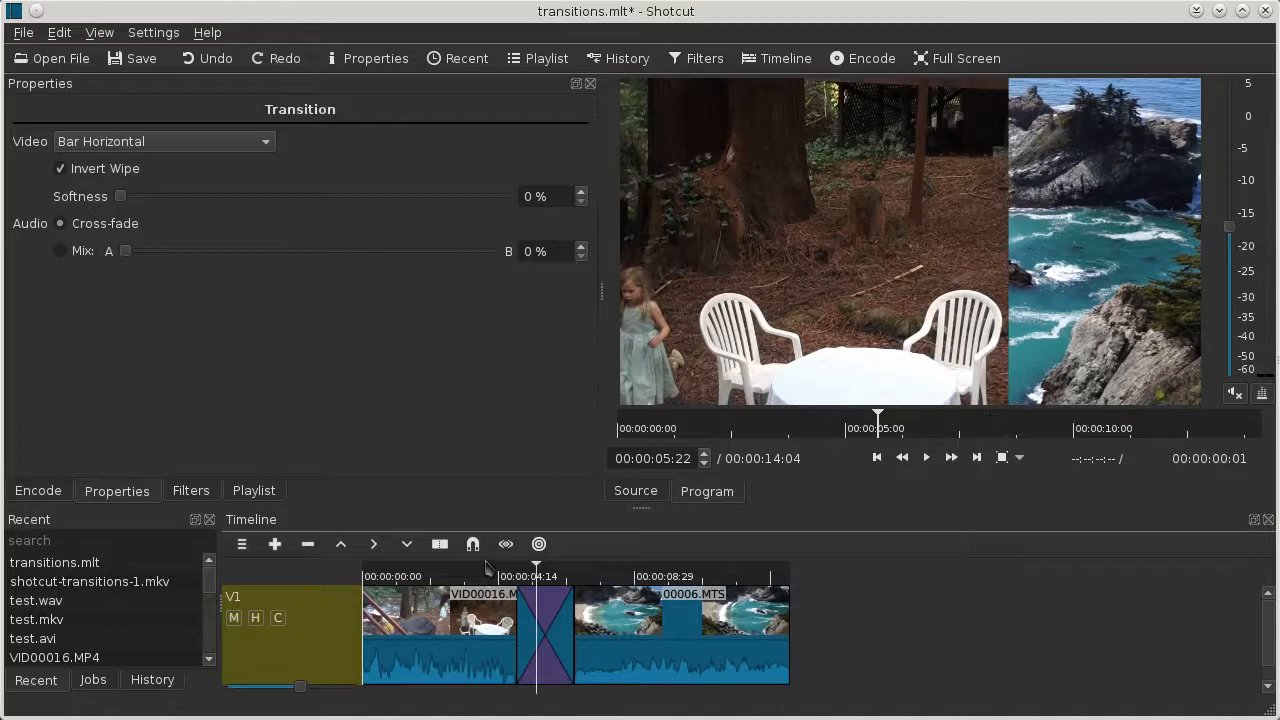
click(516, 578)
click(926, 457)
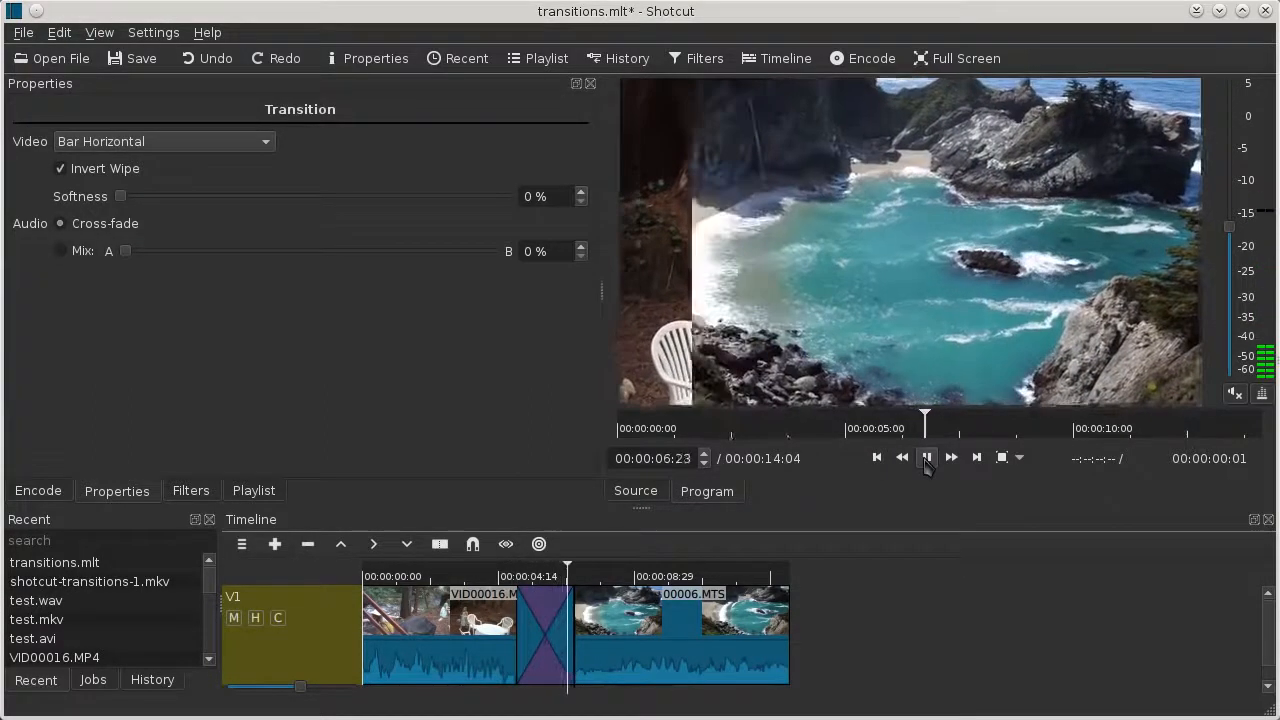
click(926, 462)
Preview the wipe with softness raised to 100 %, and reduce the softness to 15 %
drag(121, 196, 532, 202)
click(516, 578)
click(926, 457)
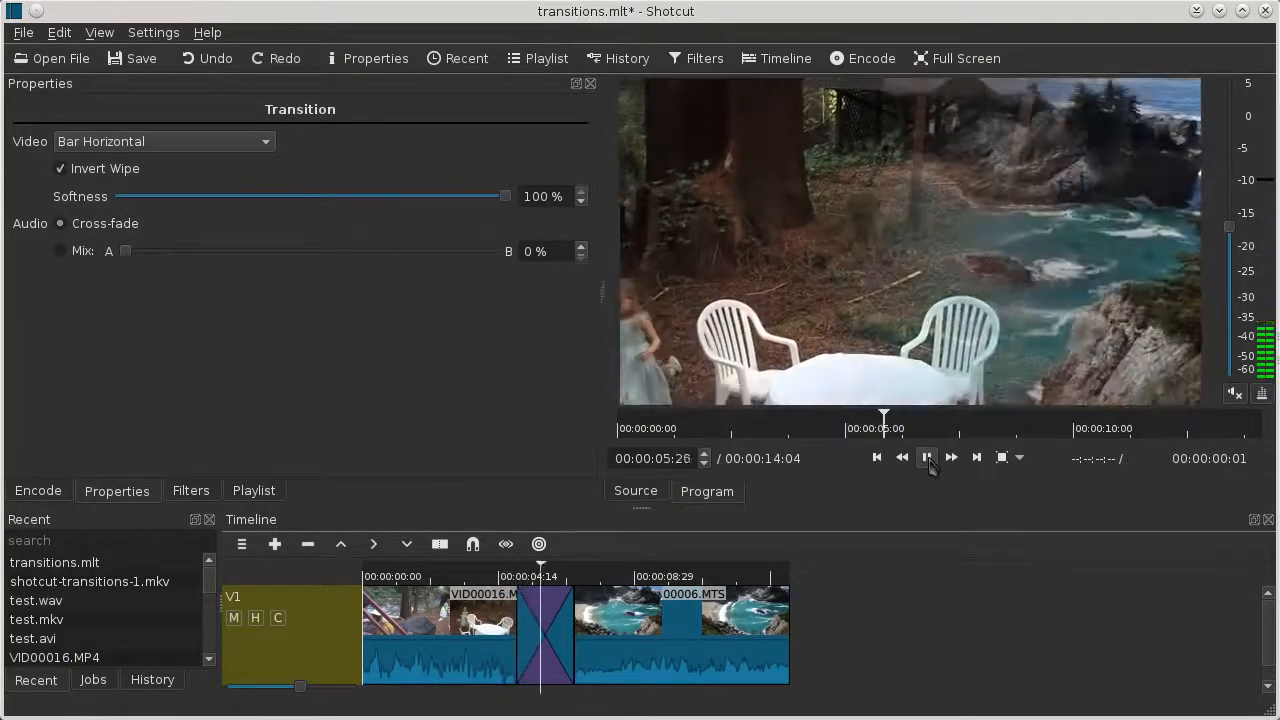
click(926, 457)
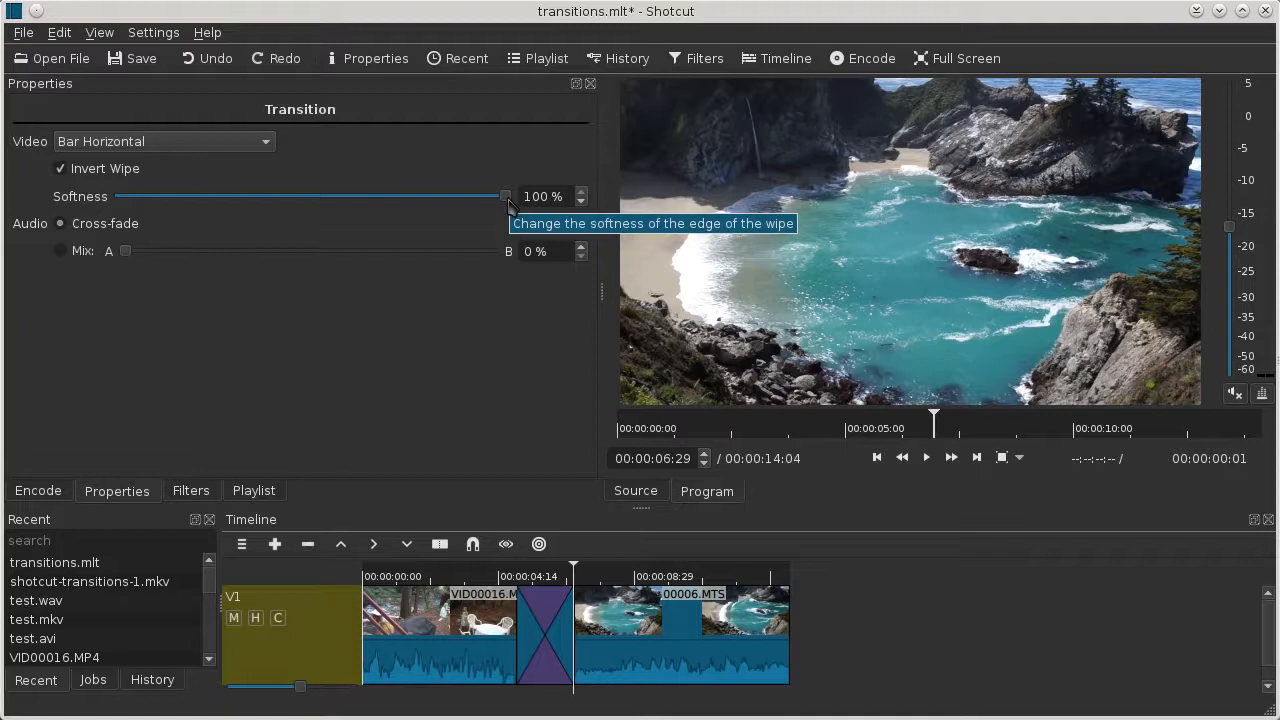
drag(507, 199, 181, 220)
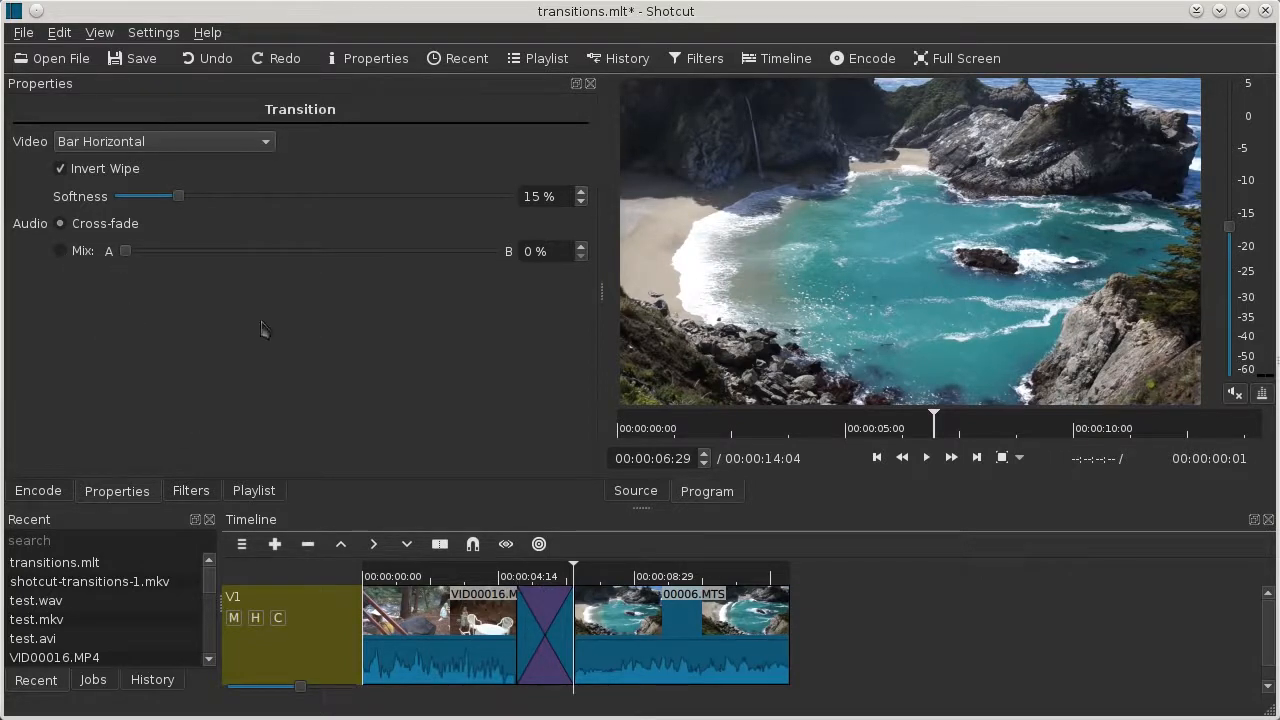
Try the transition's audio Mix option at 100 % and 56 %, and switch the audio back to Cross-fade
click(60, 252)
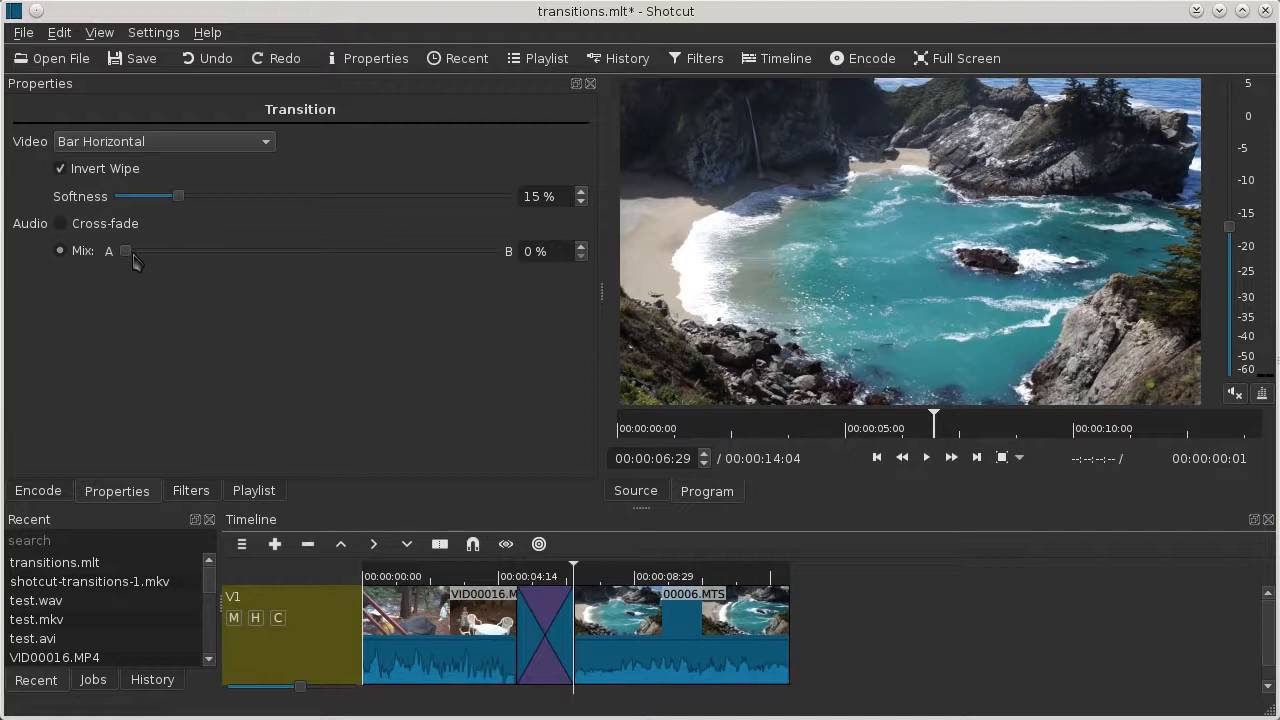
drag(127, 252, 534, 257)
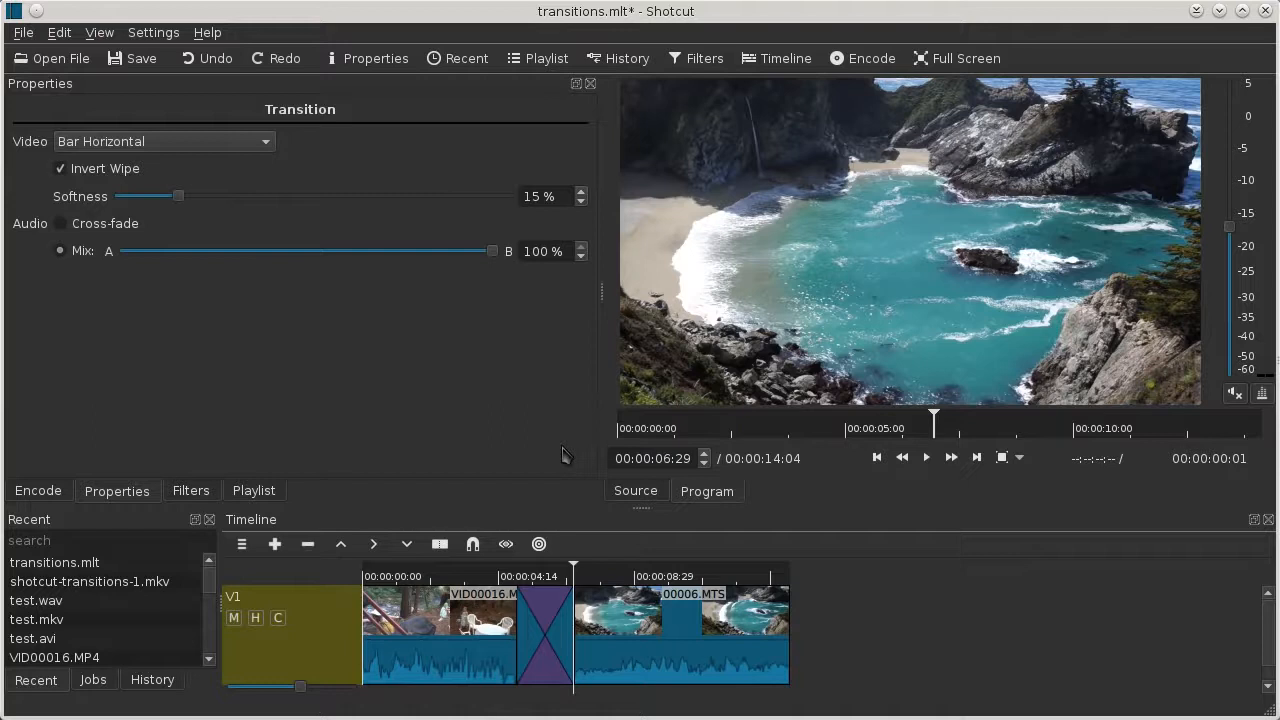
drag(496, 258, 312, 268)
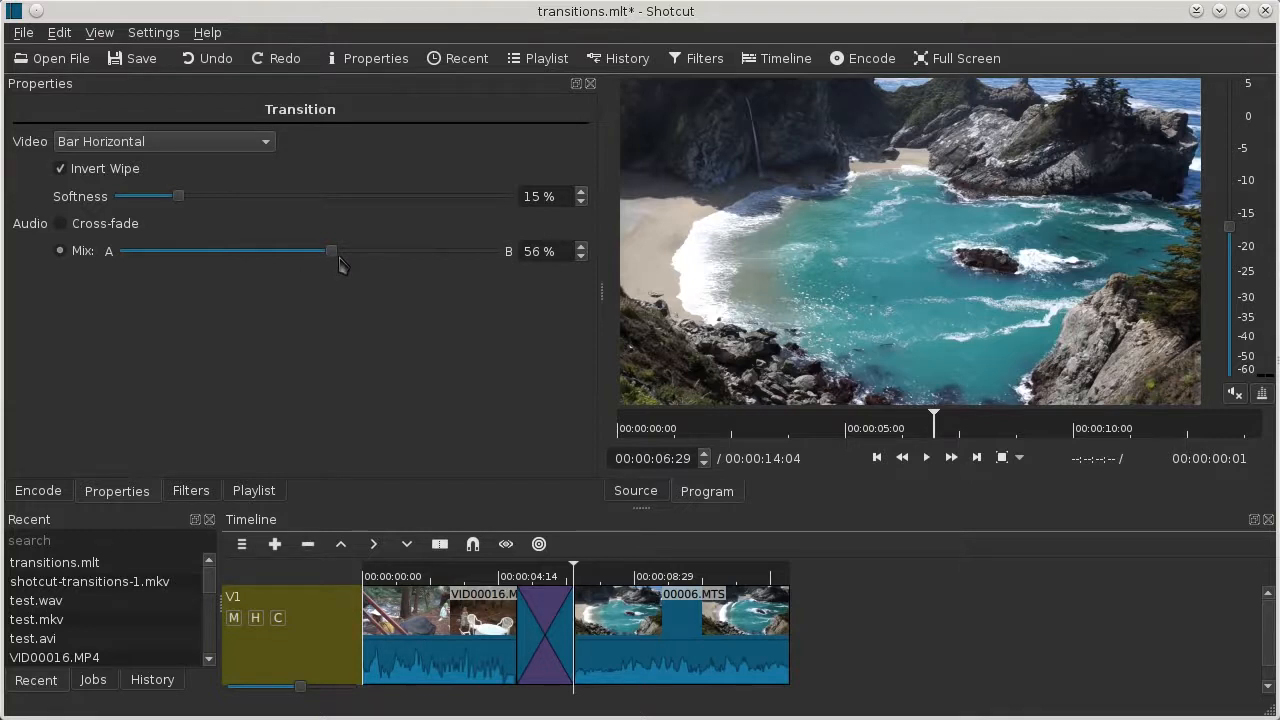
click(89, 225)
Set the transition's video type to Custom, loading burst- 16x9.pgm from the Videos folder as the wipe image
click(541, 576)
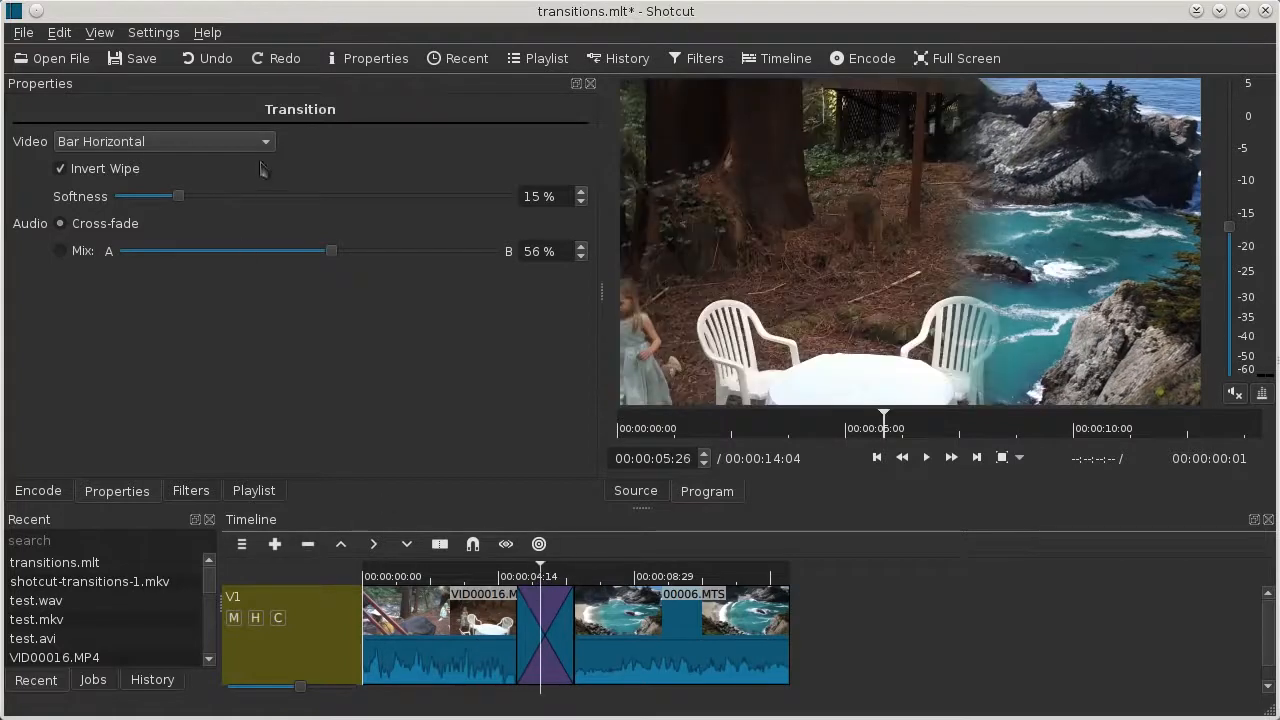
click(534, 612)
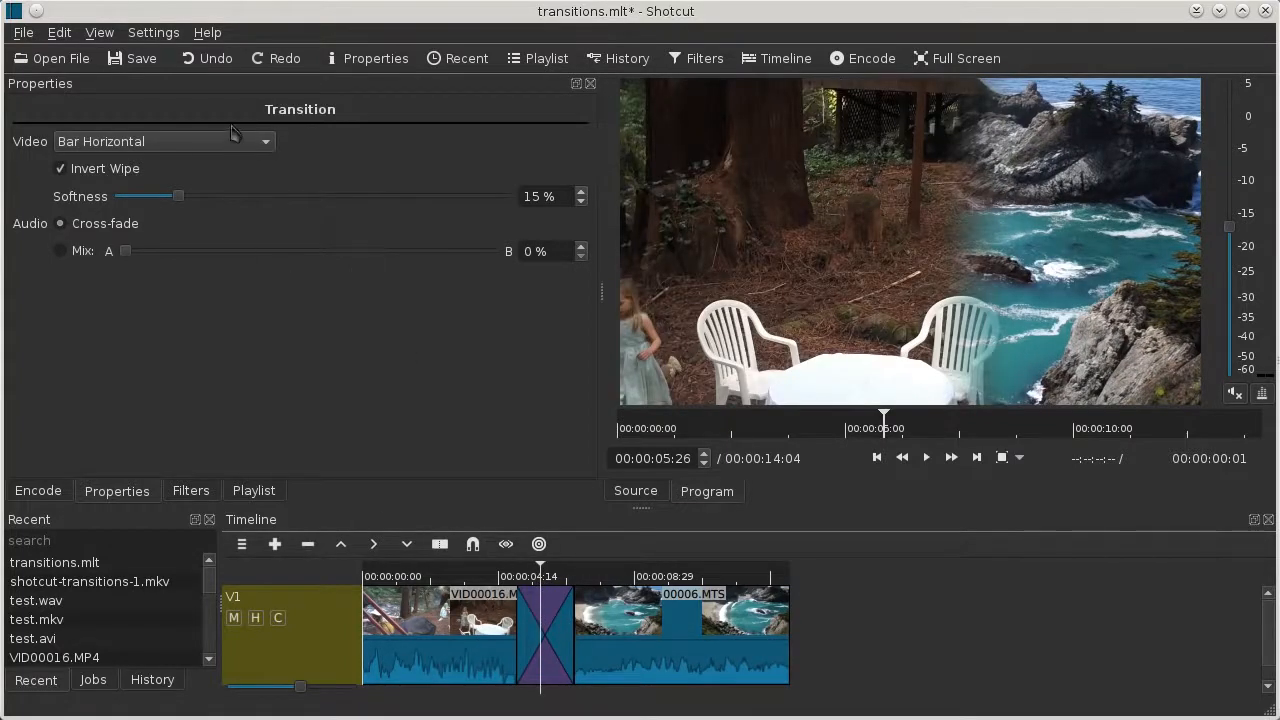
click(248, 143)
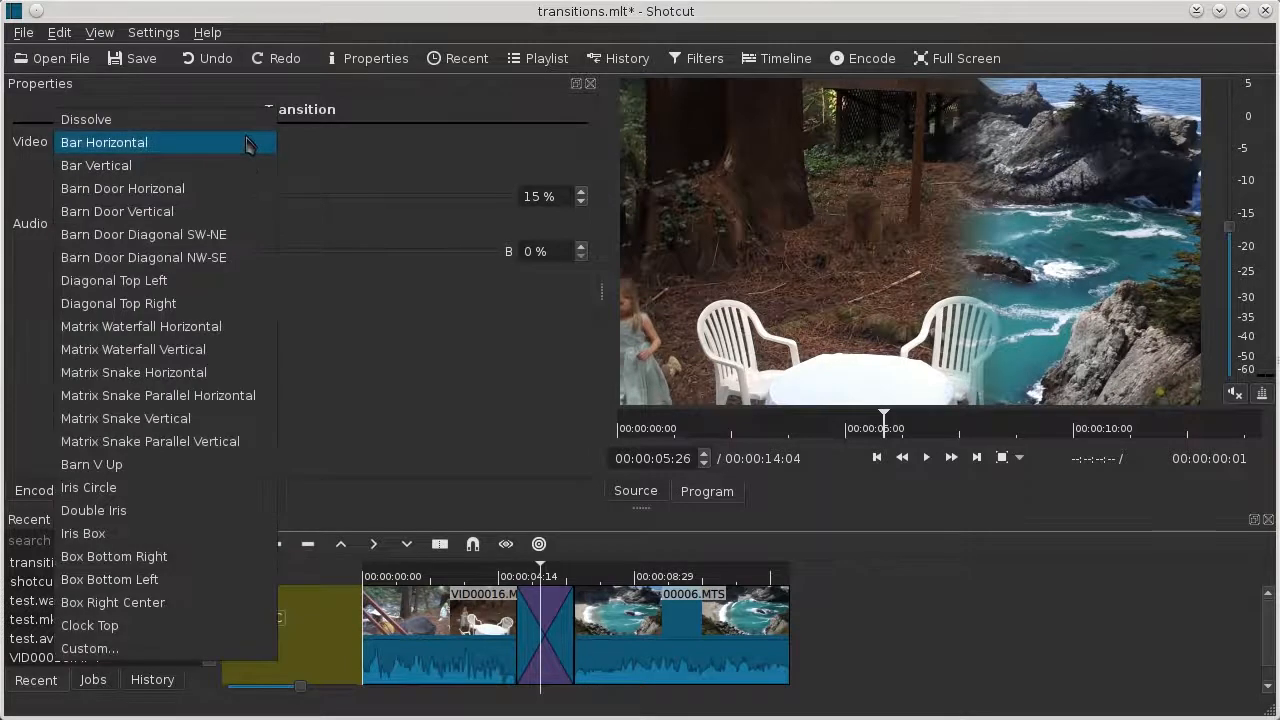
click(238, 657)
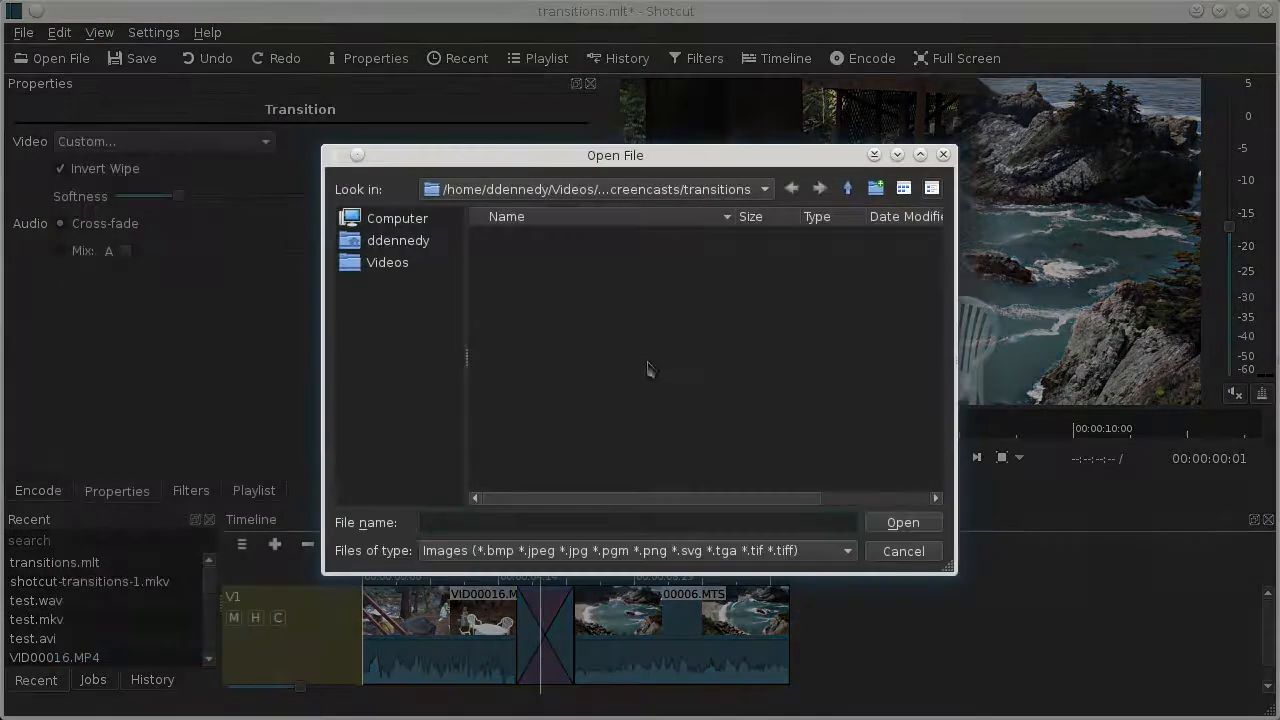
click(403, 263)
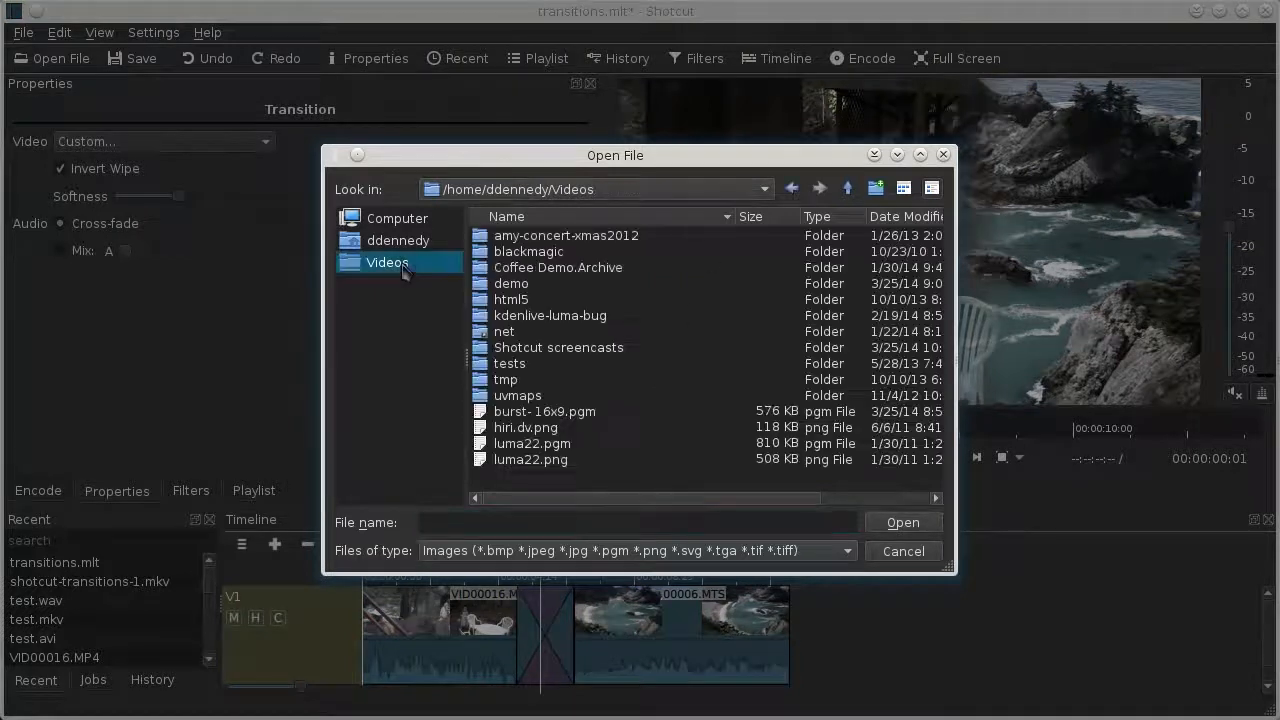
click(578, 418)
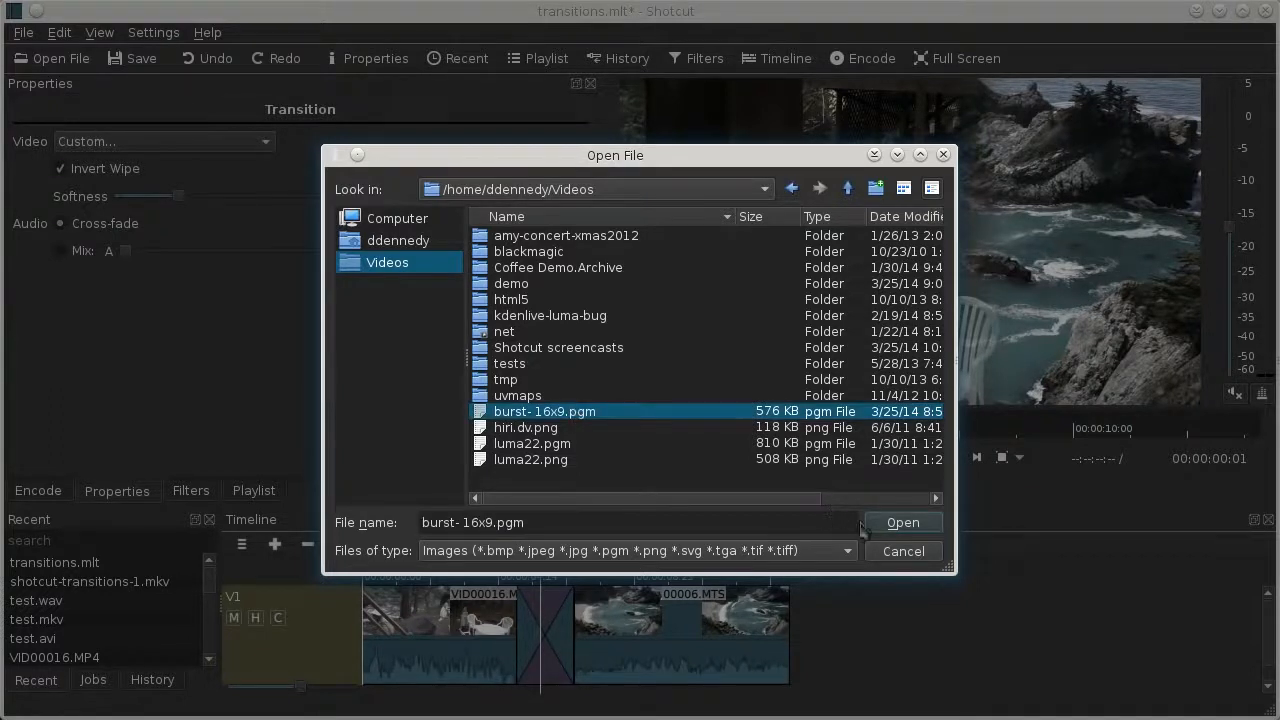
click(925, 530)
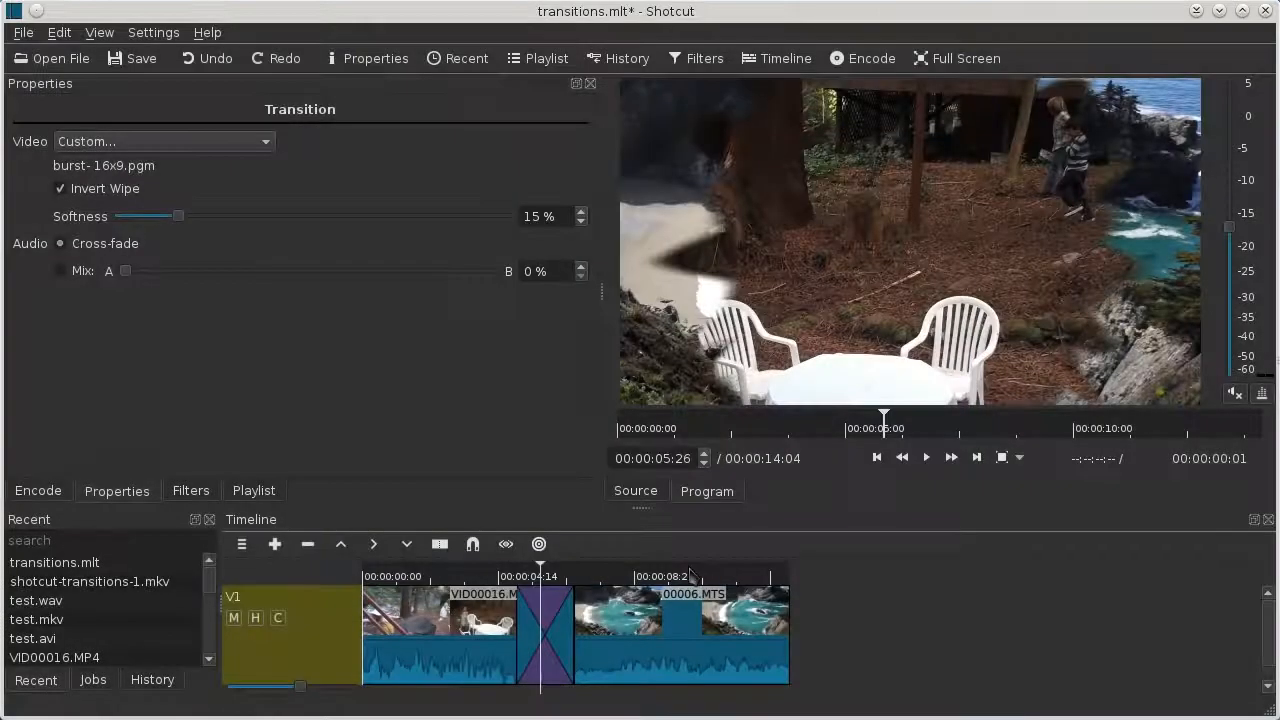
Play through the inverted custom burst wipe from just before the transition
click(514, 578)
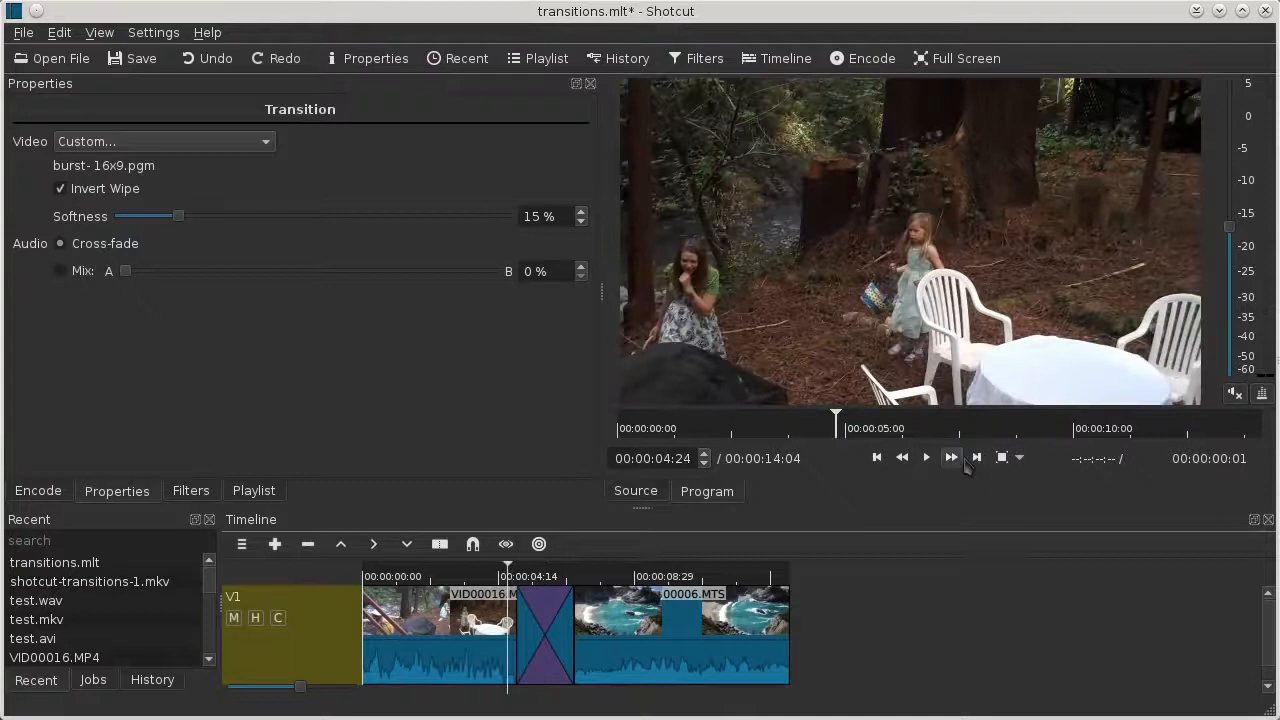
click(926, 458)
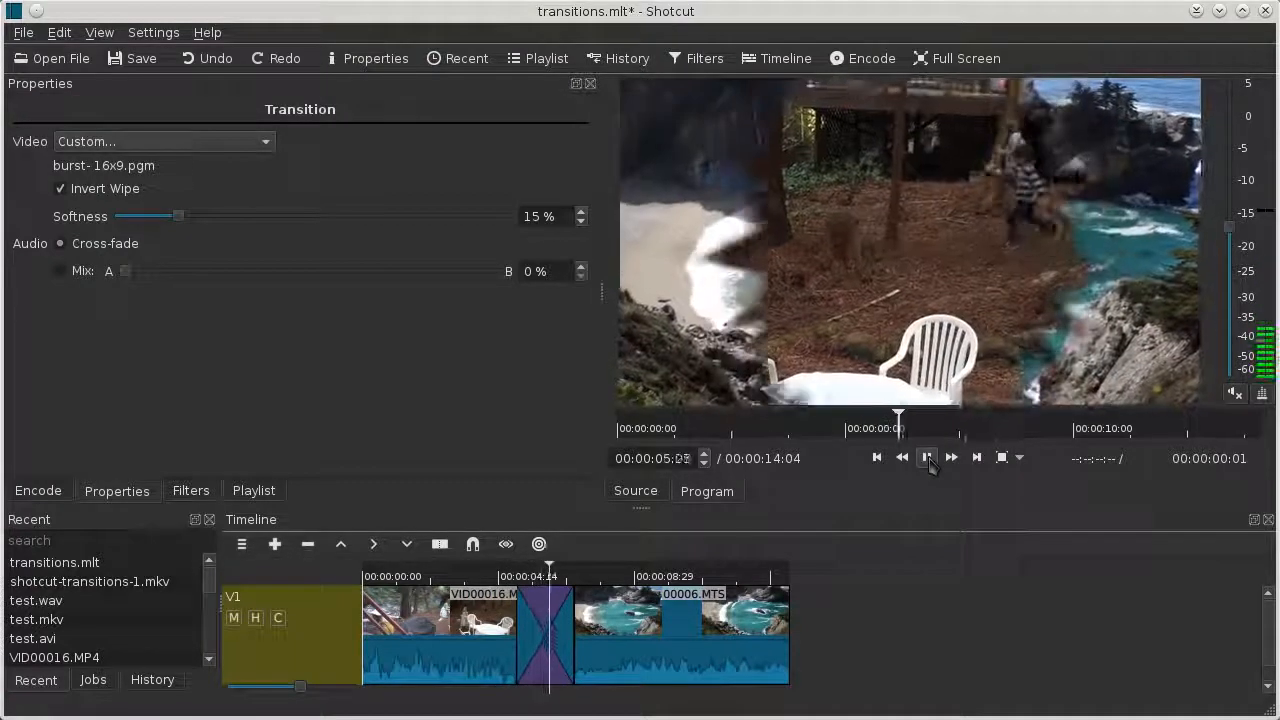
click(926, 458)
Disable Invert Wipe for the custom transition, set its softness to 11 %, and play it through
click(114, 193)
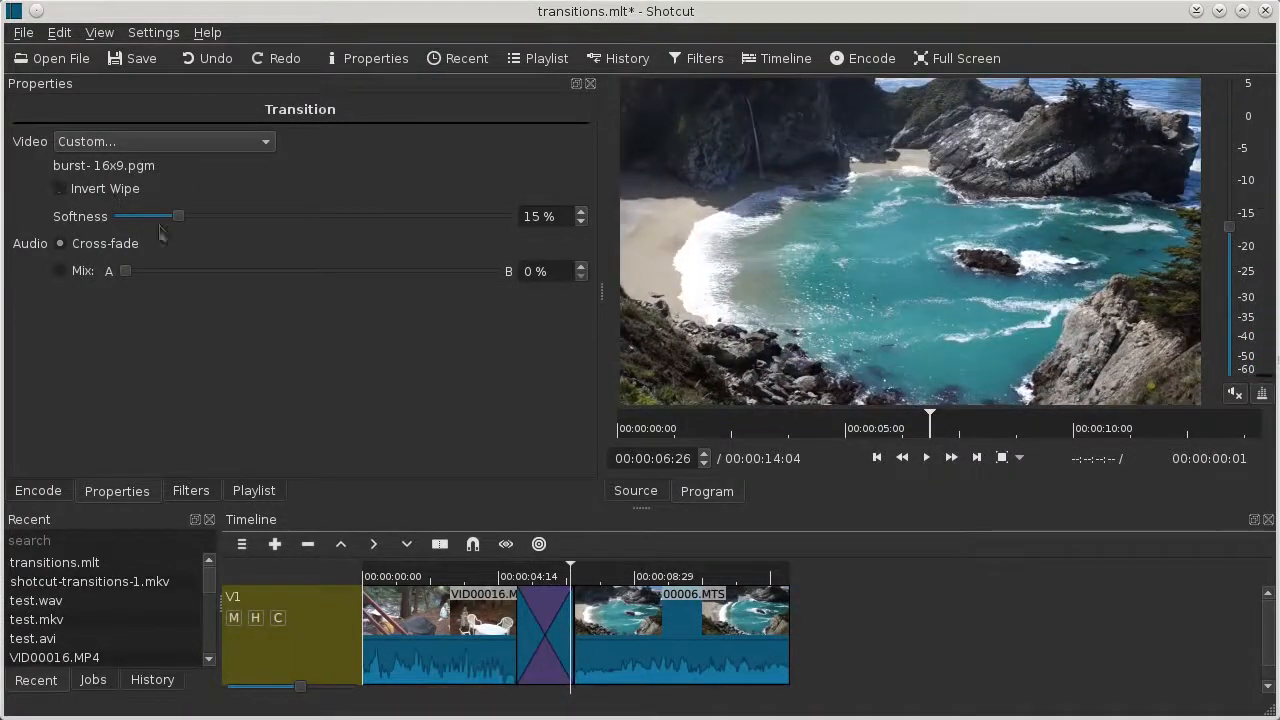
click(502, 577)
drag(177, 218, 163, 228)
click(926, 457)
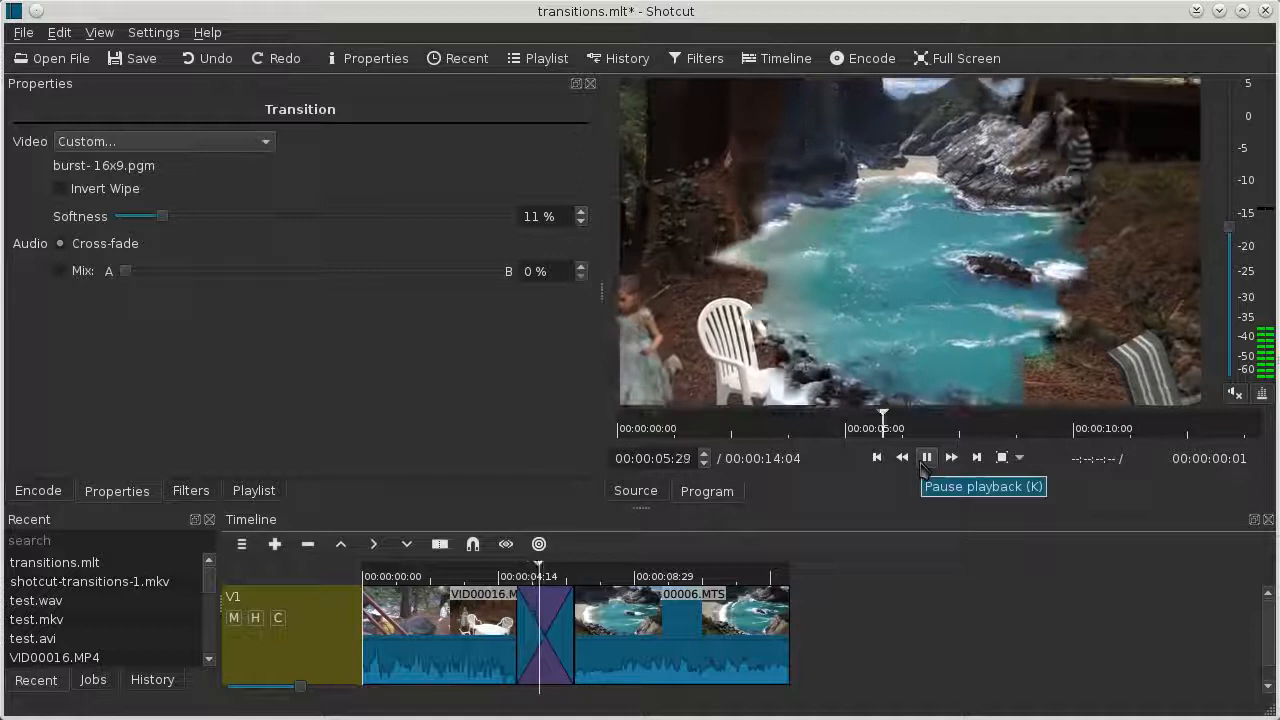
click(927, 465)
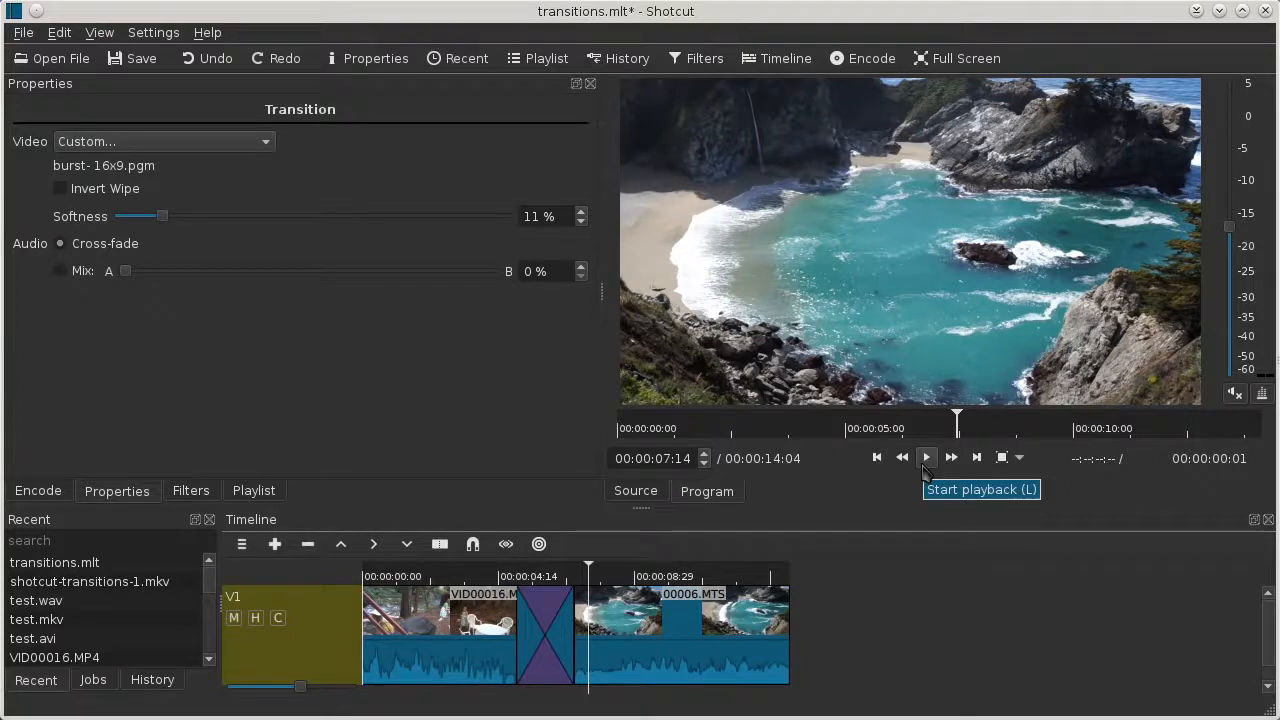
Replay the non-inverted burst wipe from a point slightly before the transition into 00006.MTS
click(519, 578)
drag(518, 578, 492, 578)
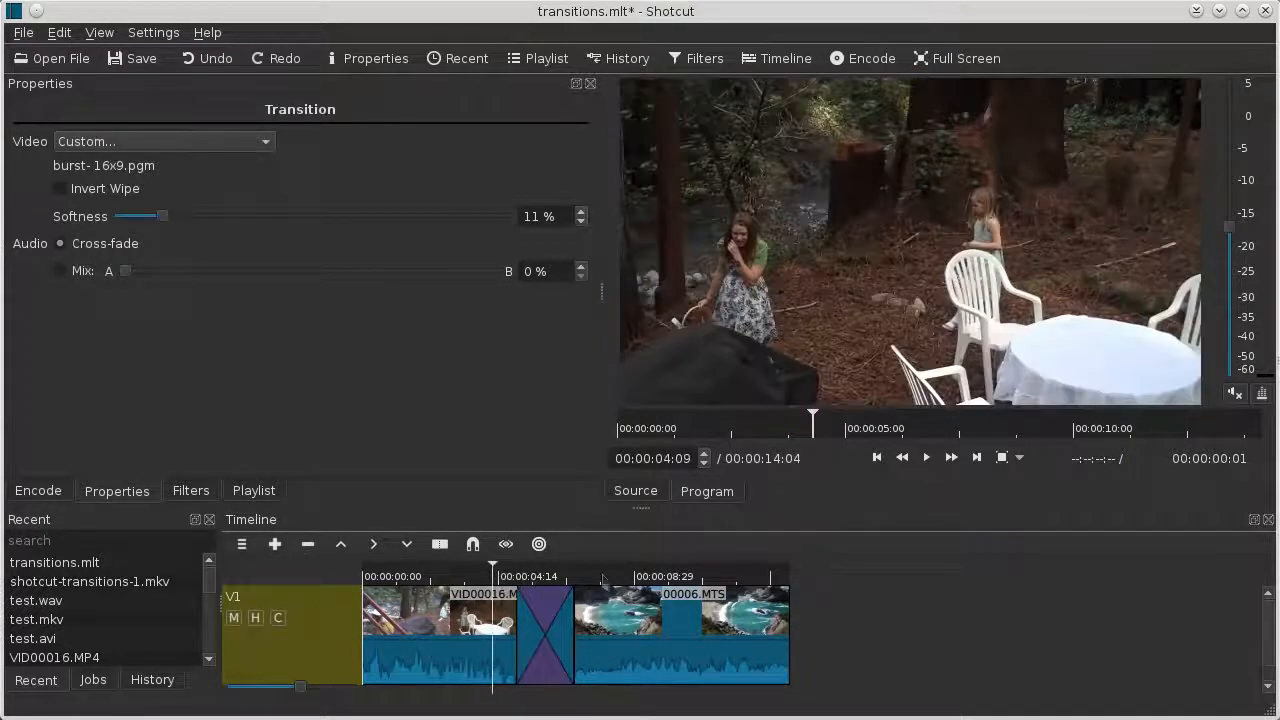
click(928, 468)
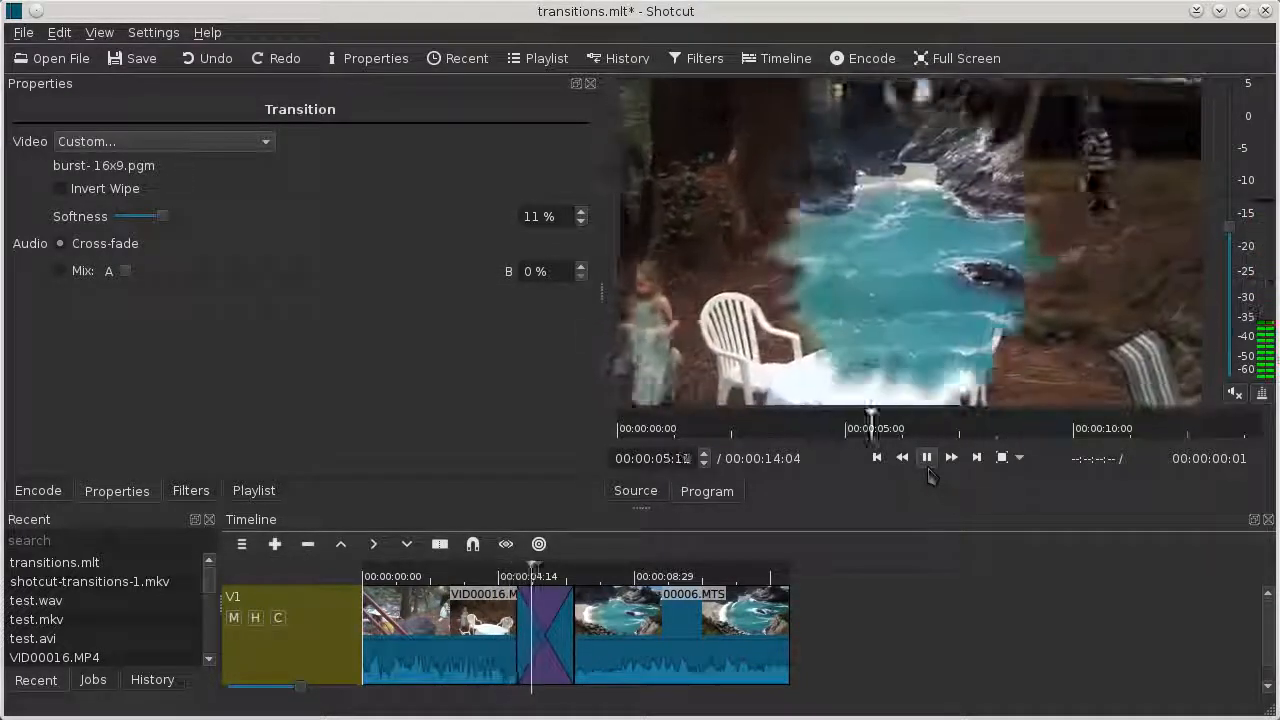
click(928, 468)
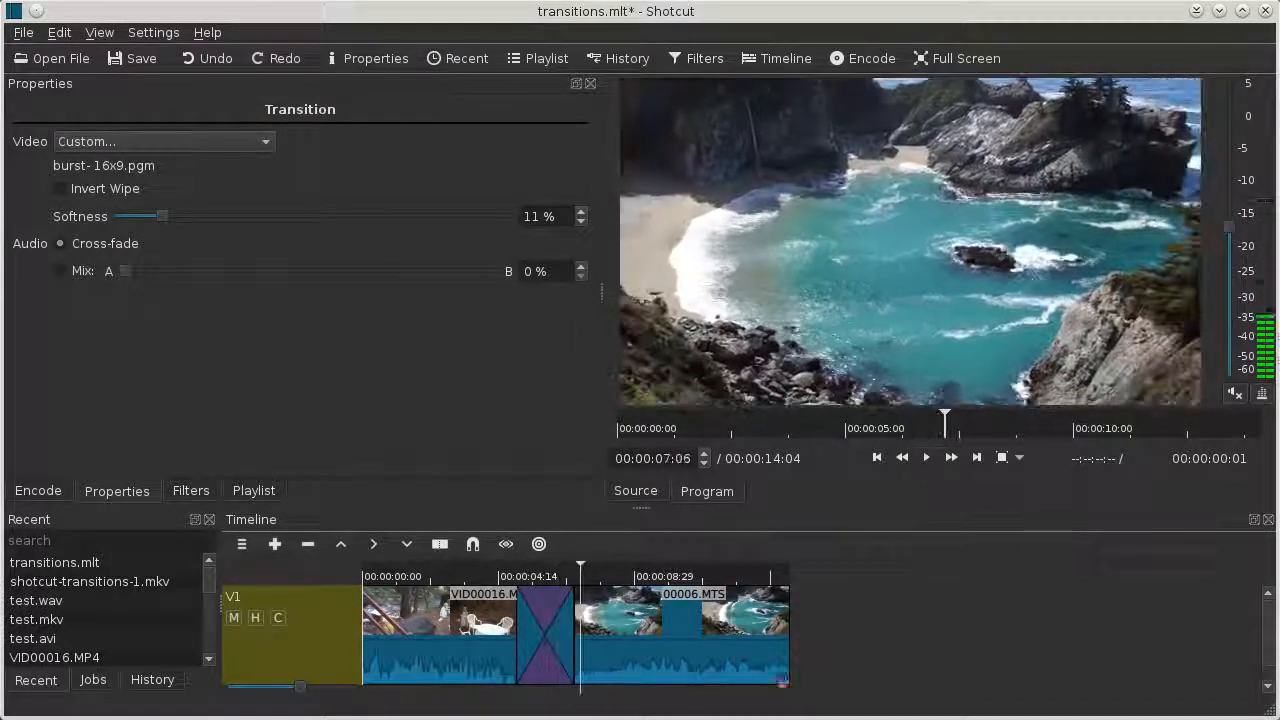